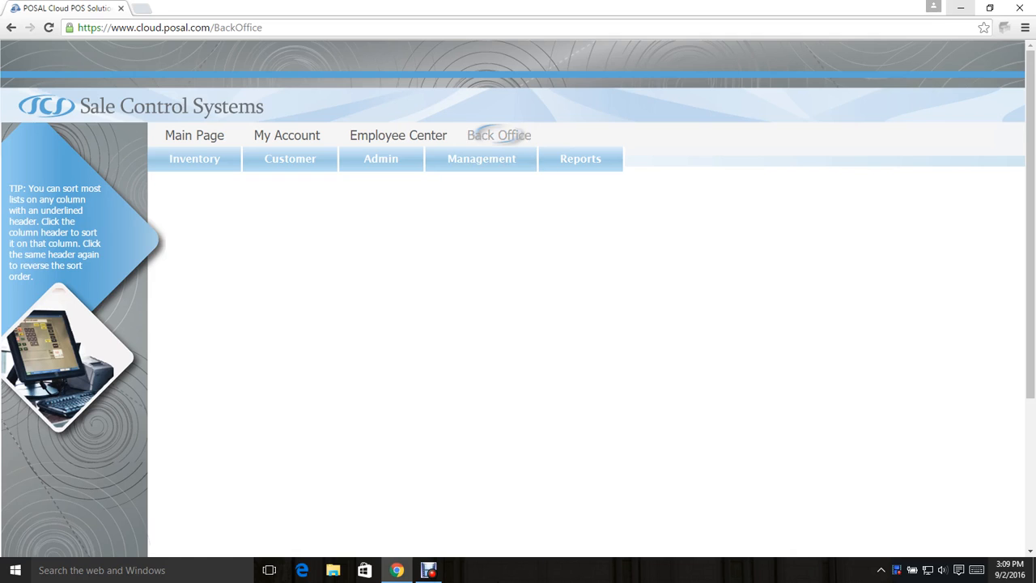
Open the Liquor Connect vendor record from the vendor list to review its electronic order settings, and close it without saving.
left_click(498, 135)
left_click(480, 175)
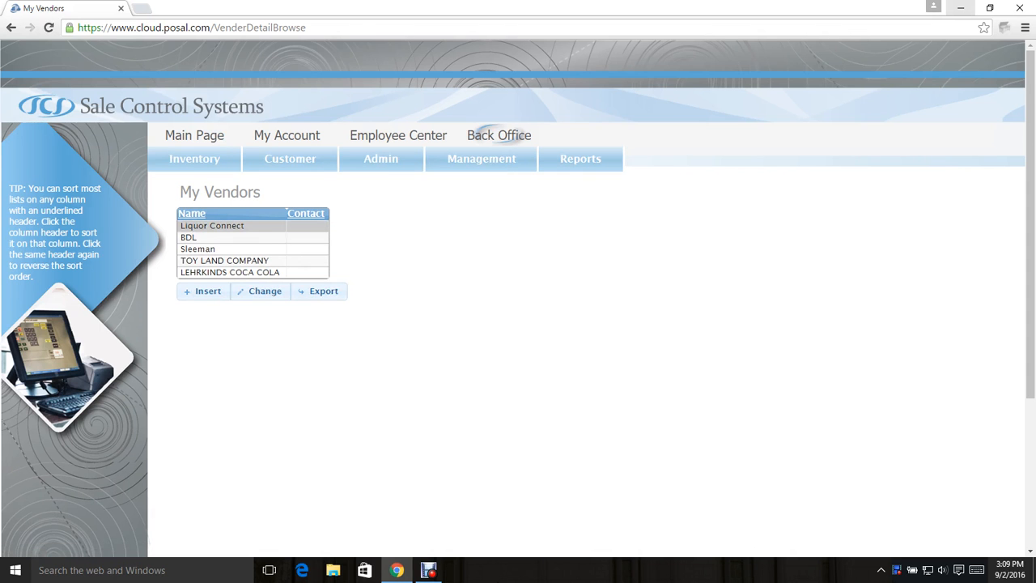
mouse_move(482, 159)
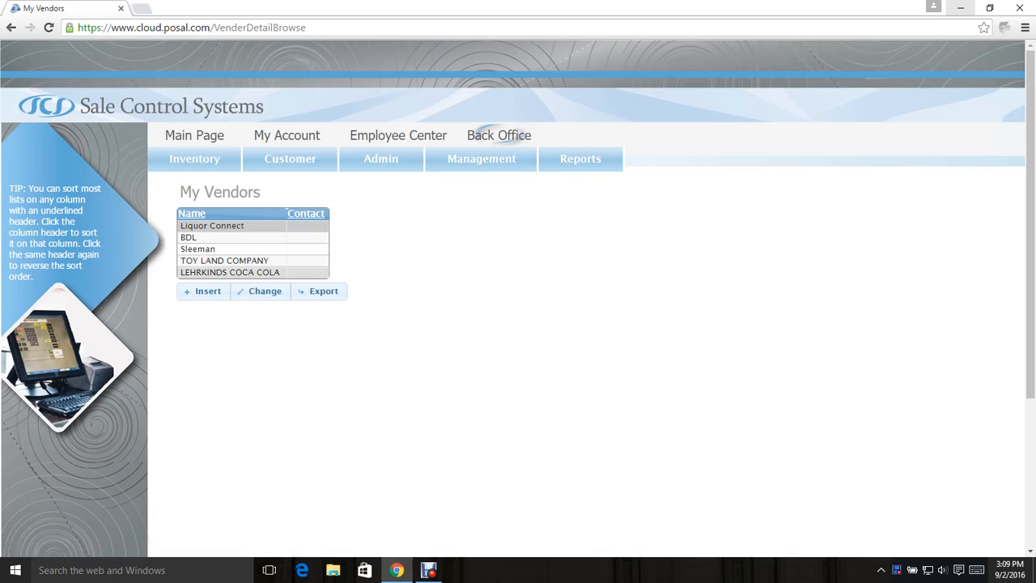
left_click(260, 290)
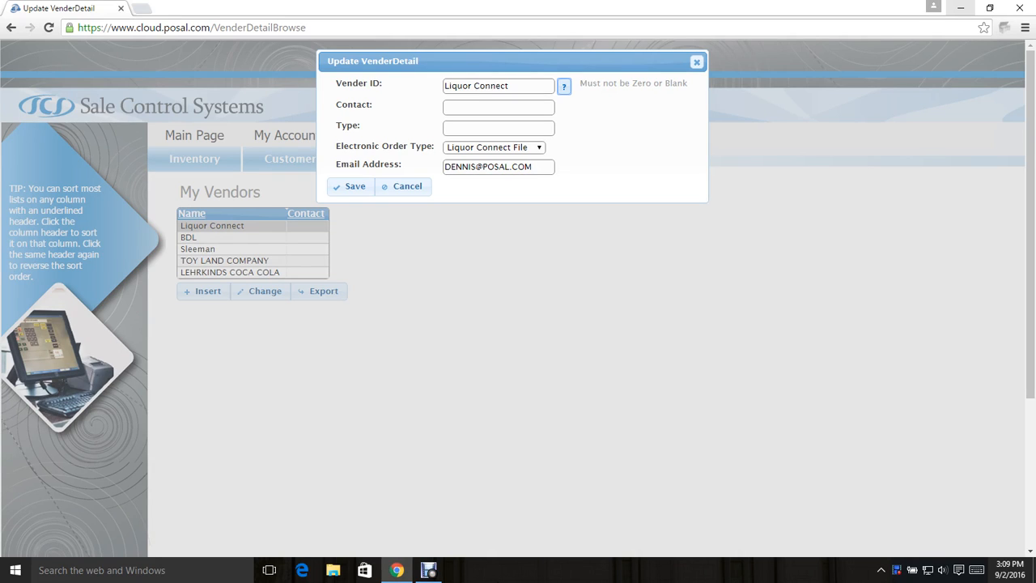
left_click(402, 186)
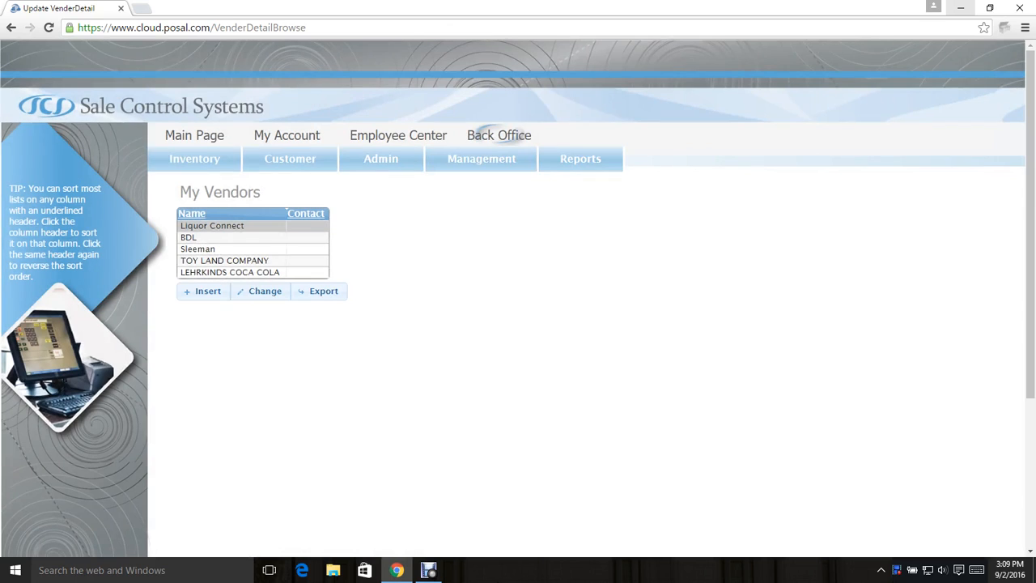
Create and save a purchase order of type Order for vendor Liquor Connect, using the Manual Order plan.
left_click(485, 135)
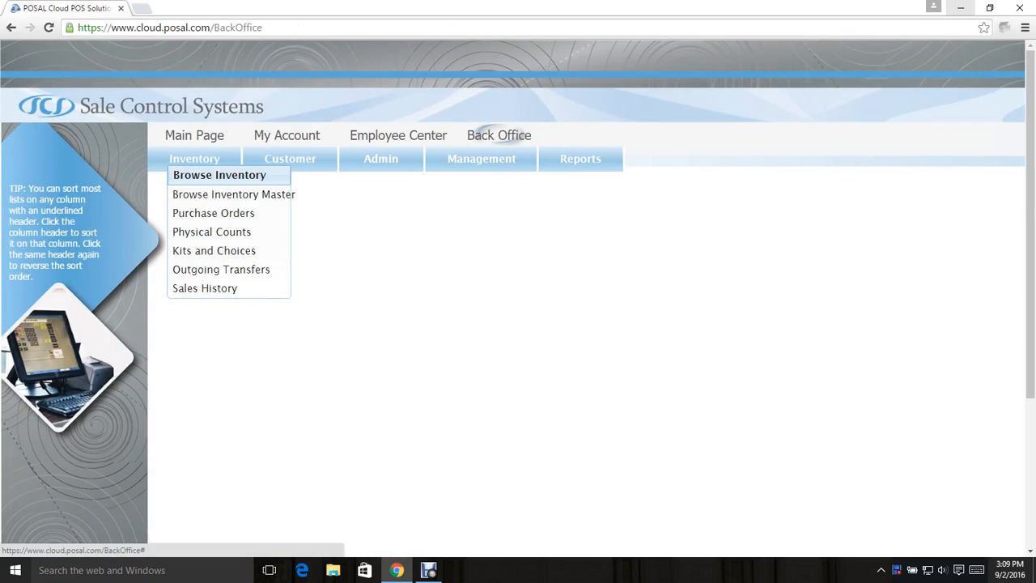
left_click(213, 212)
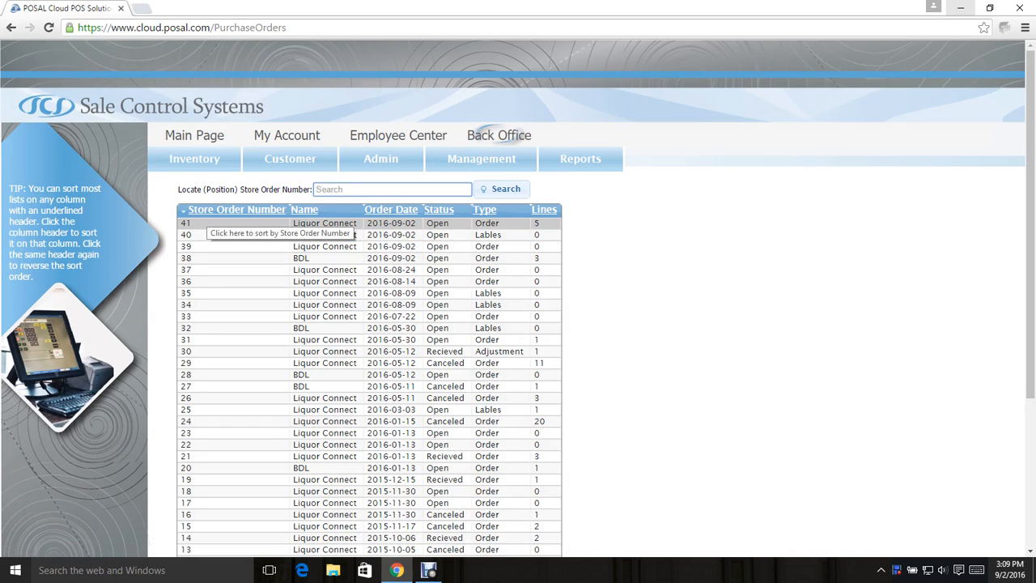
scroll(243, 352, "down", 3)
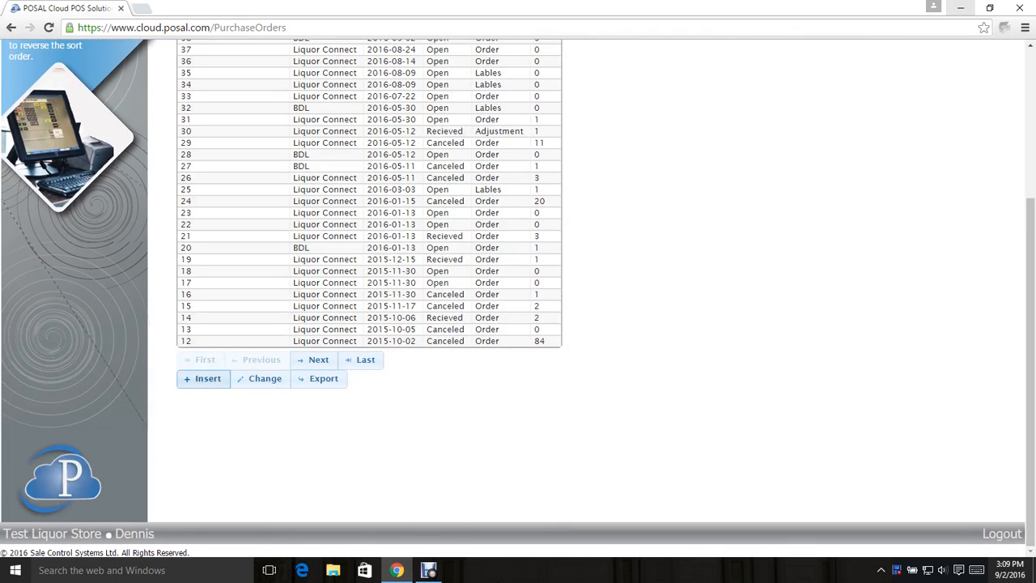
left_click(203, 378)
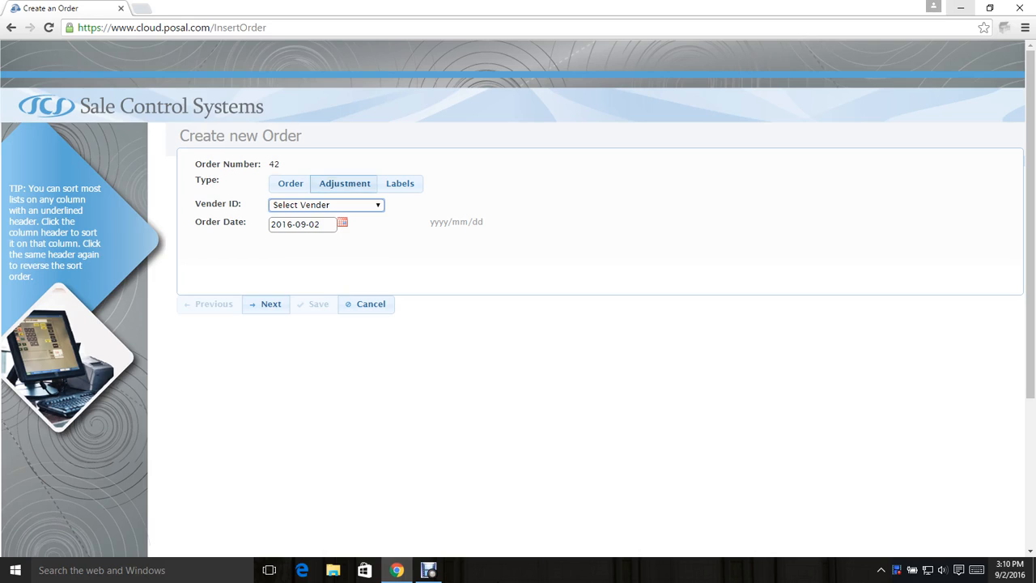
left_click(290, 184)
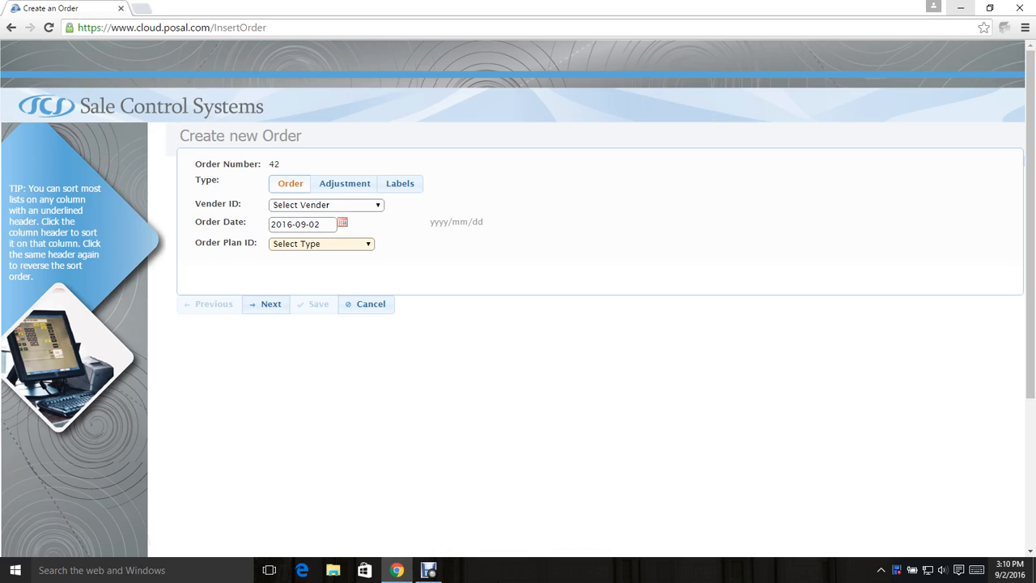
left_click(326, 206)
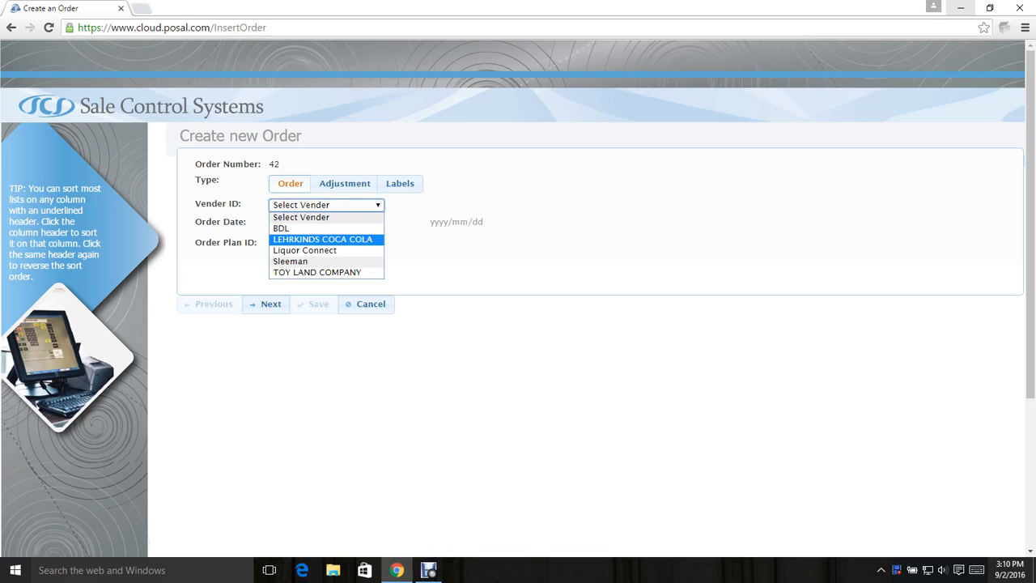
left_click(312, 250)
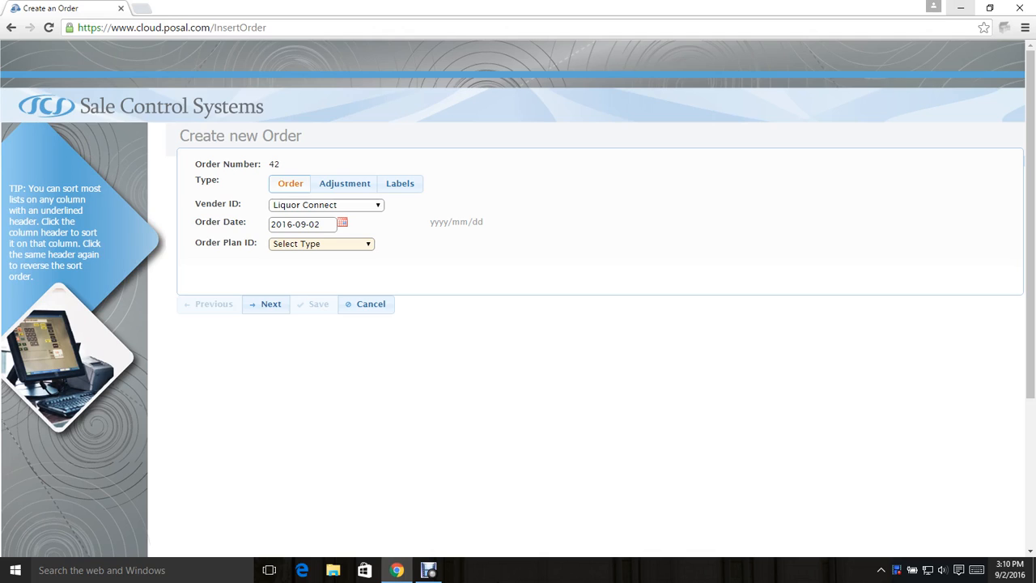
left_click(322, 243)
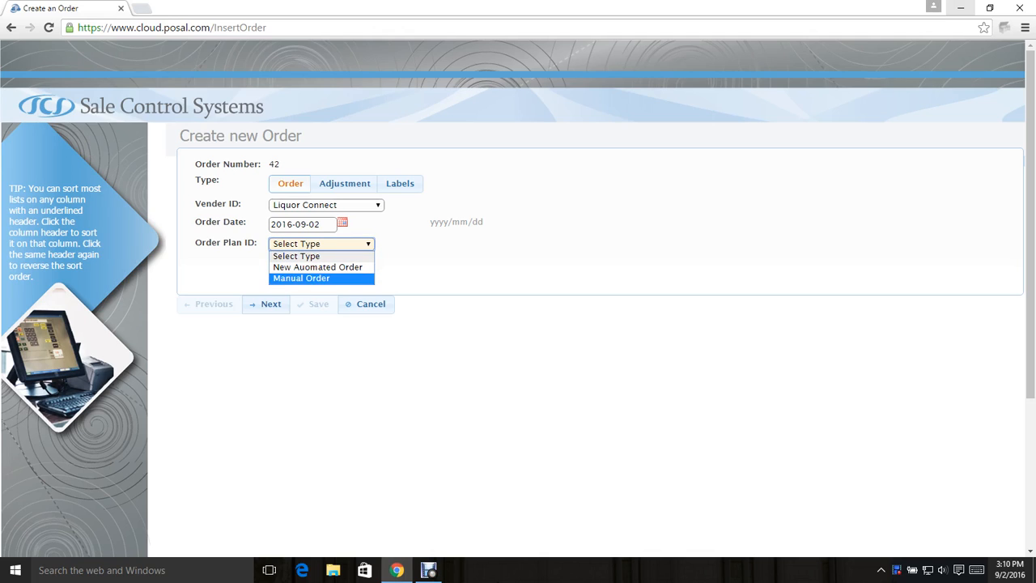
left_click(301, 277)
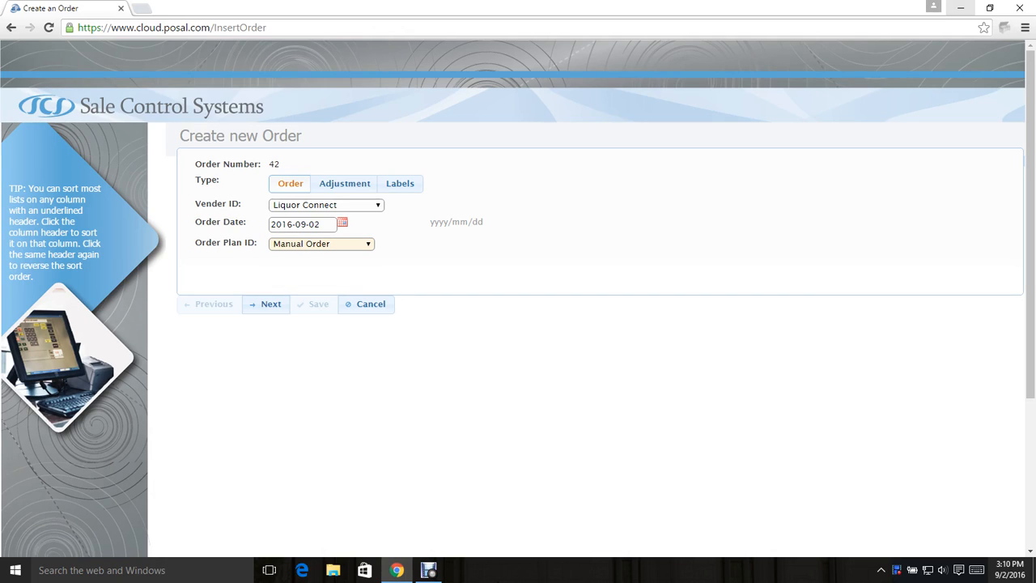
left_click(265, 304)
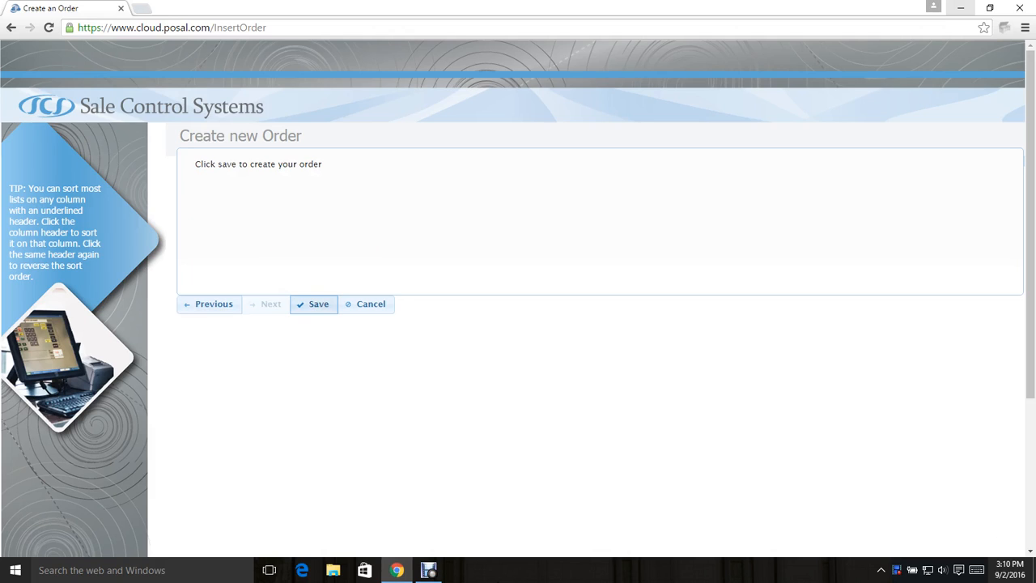
left_click(314, 305)
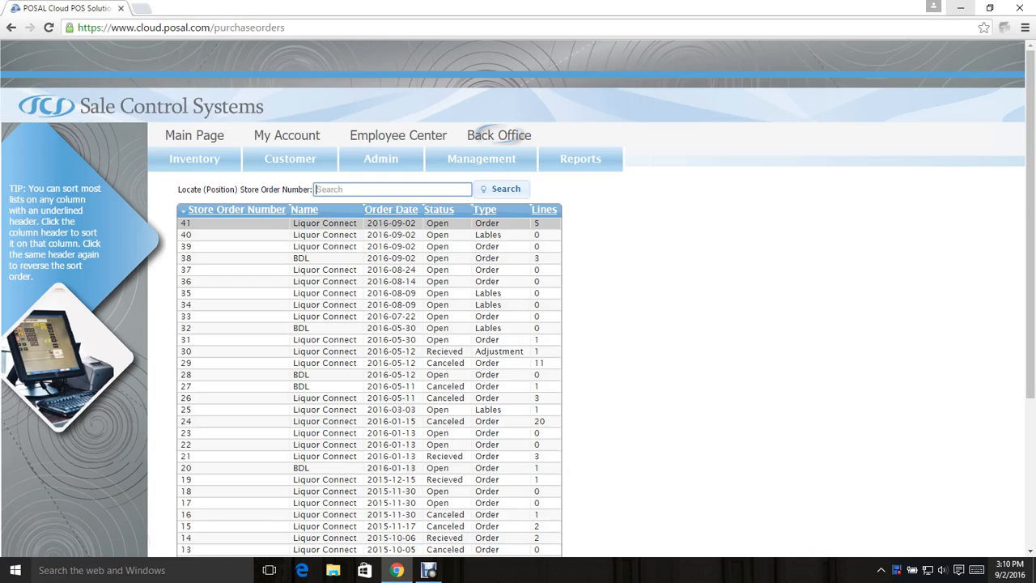
Open the newest Liquor Connect purchase order for editing.
scroll(202, 340, "down", 3)
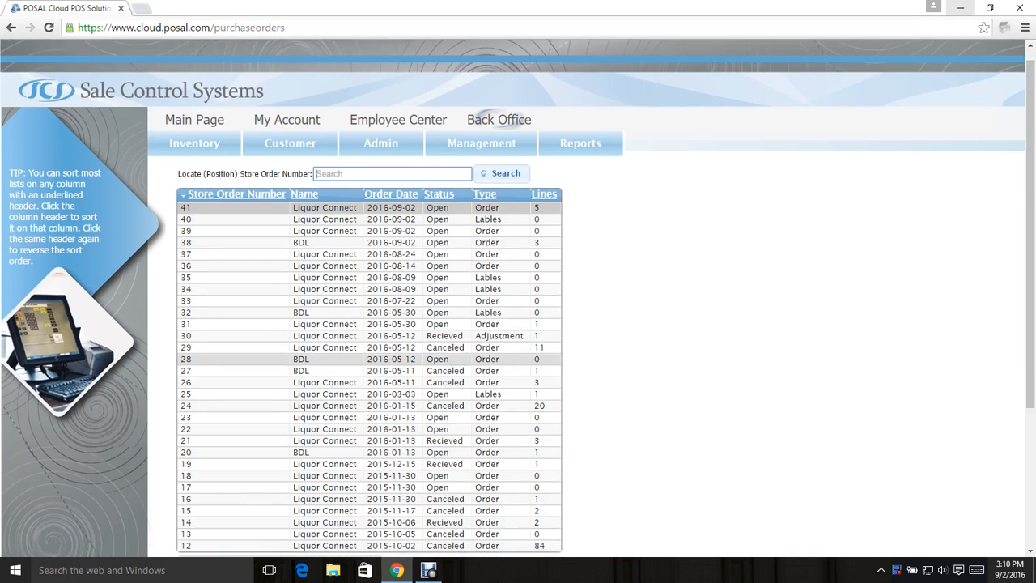
left_click(202, 359)
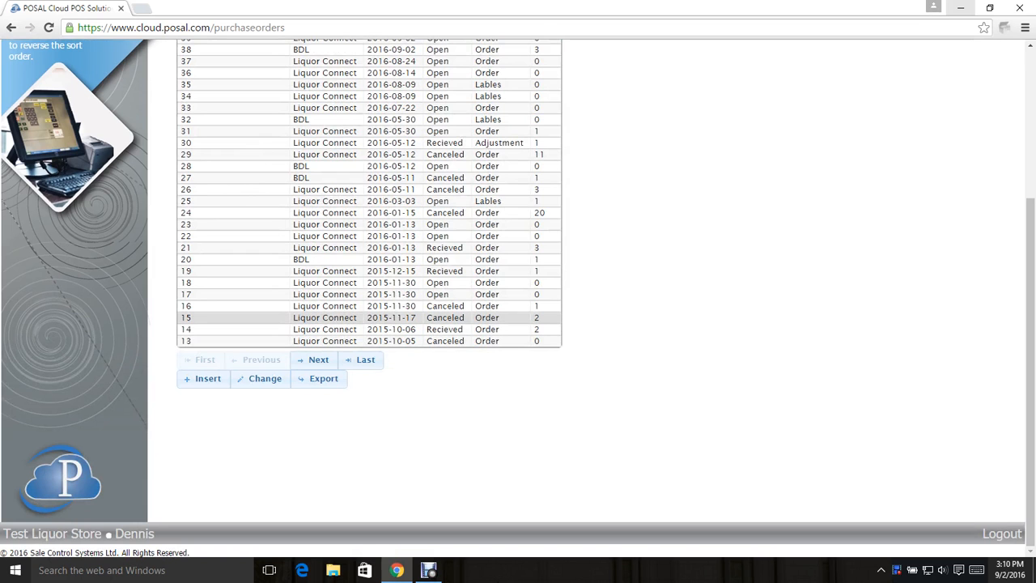
scroll(364, 318, "up", 3)
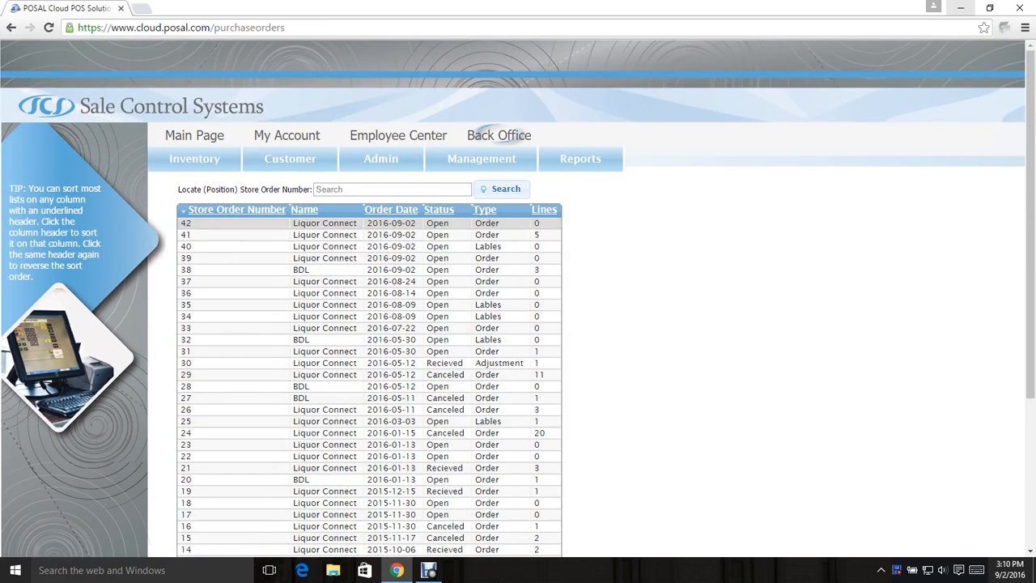
scroll(364, 269, "down", 3)
left_click(264, 378)
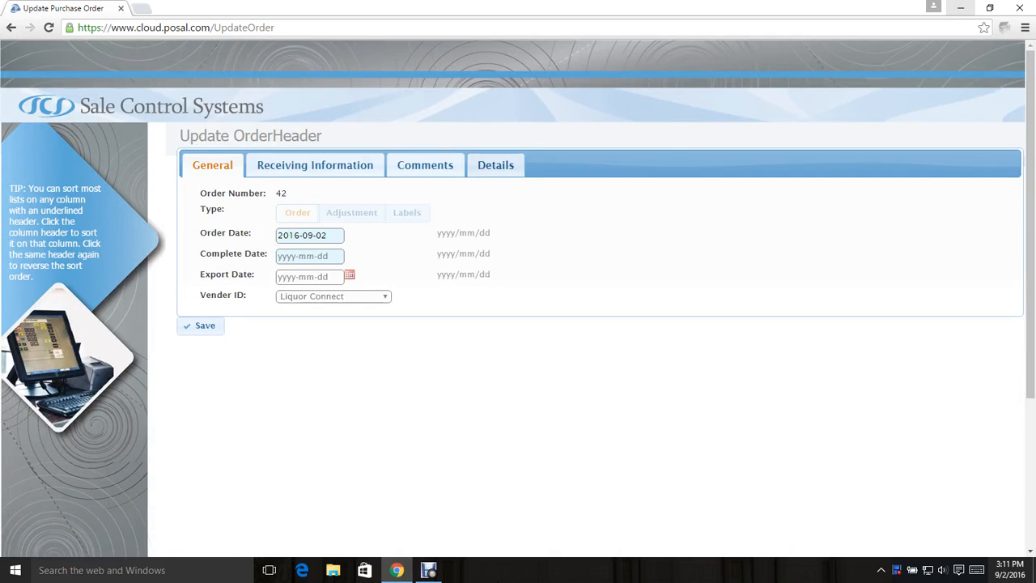
Search the vendor's items for "club" in the order details and add Canadian Club (SKU 42) to the order.
left_click(495, 164)
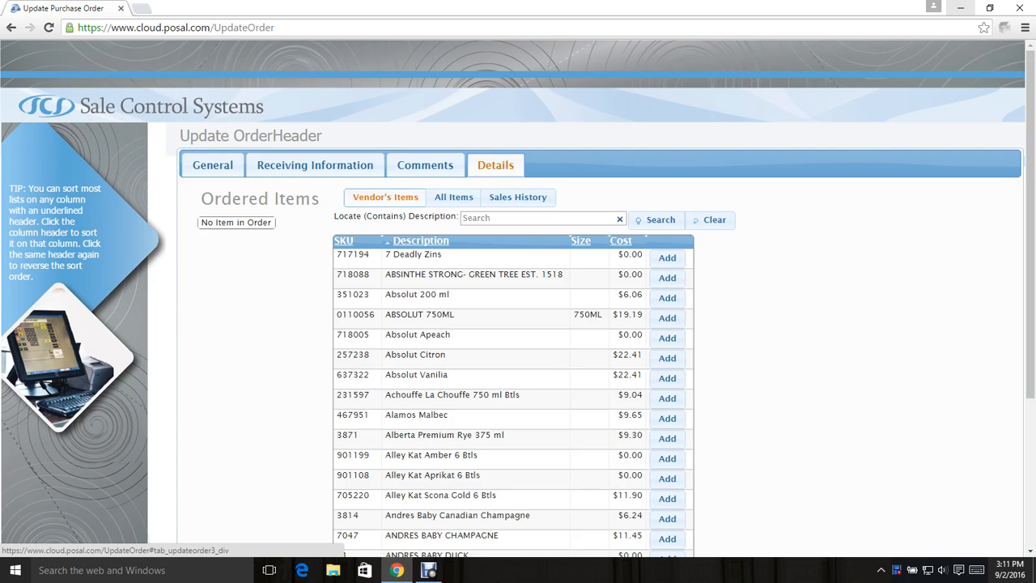
left_click(534, 219)
type("cl")
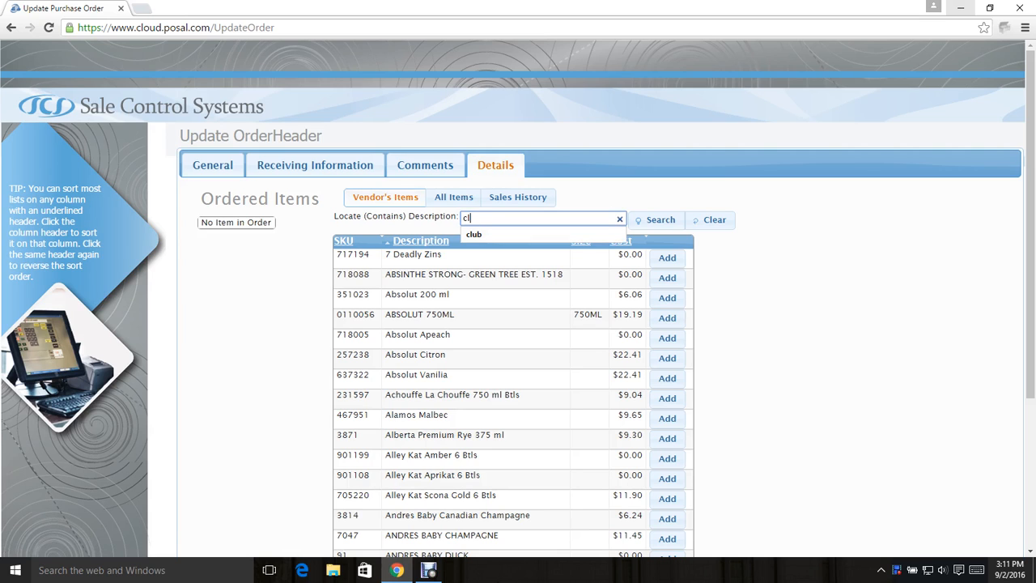
type("ub")
key("Return")
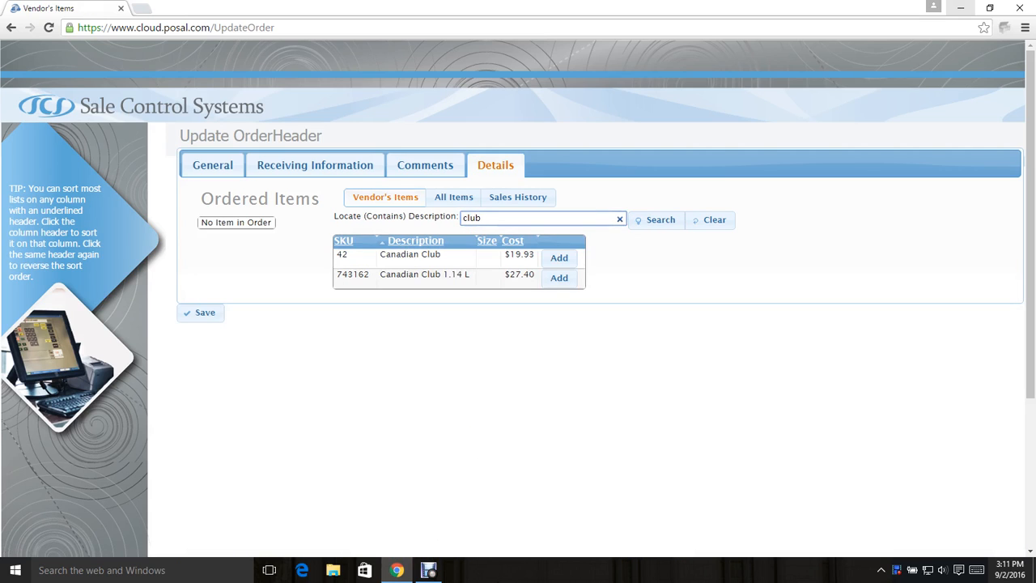
left_click(559, 258)
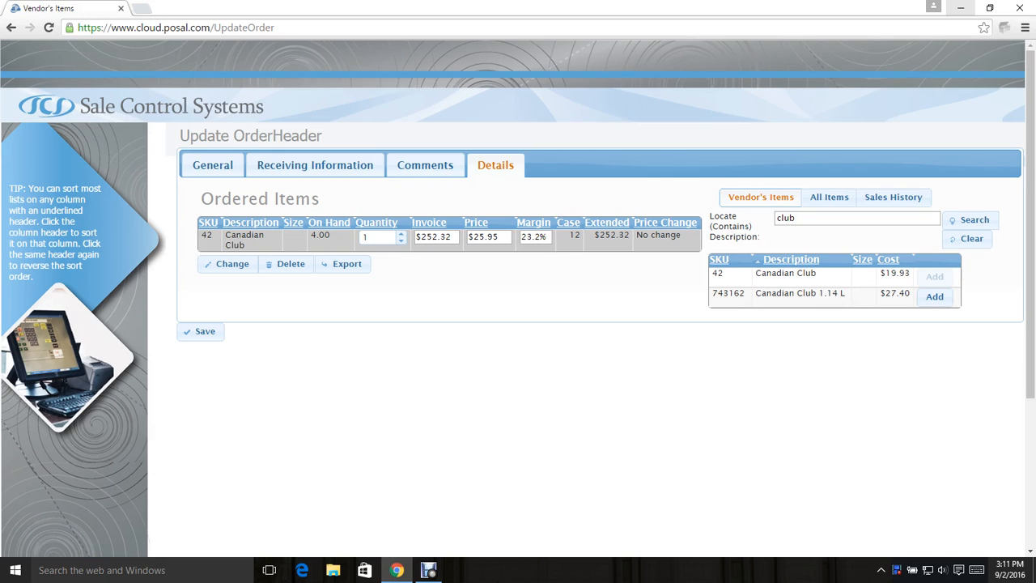
Review the full order detail of the Canadian Club line, including tax, deposit, price and margin fields, and save it.
left_click(437, 237)
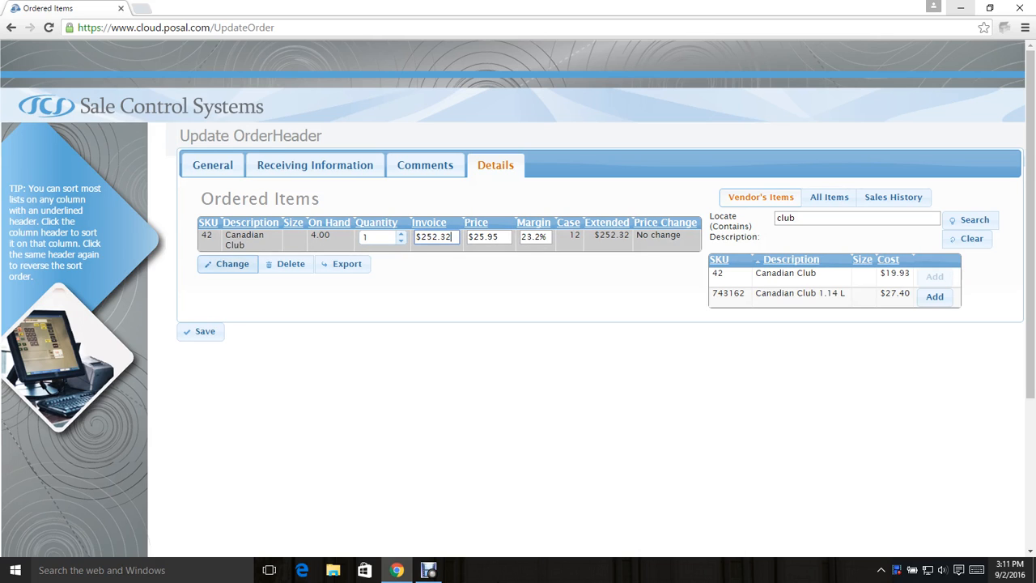
left_click(227, 263)
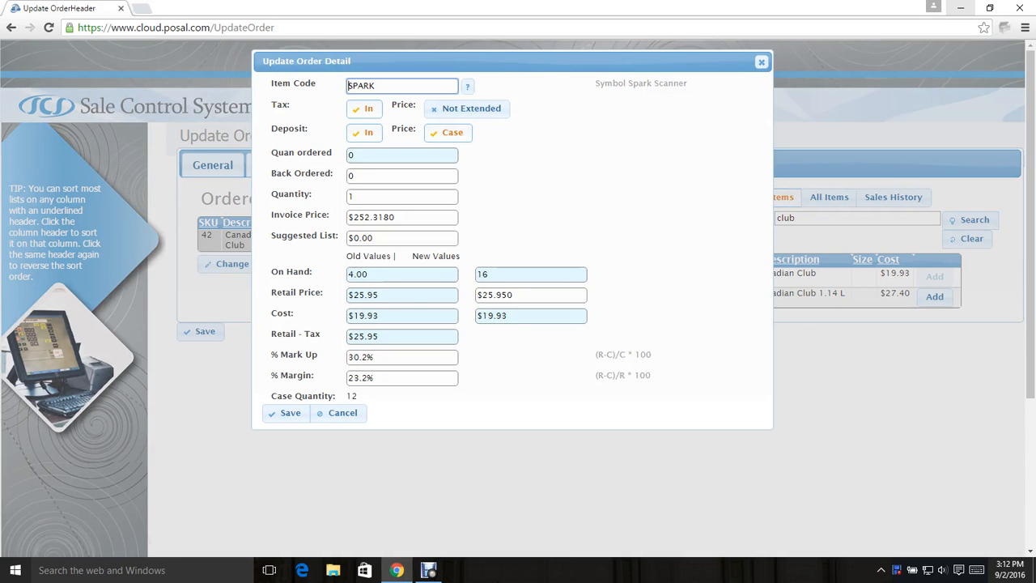
left_click(285, 413)
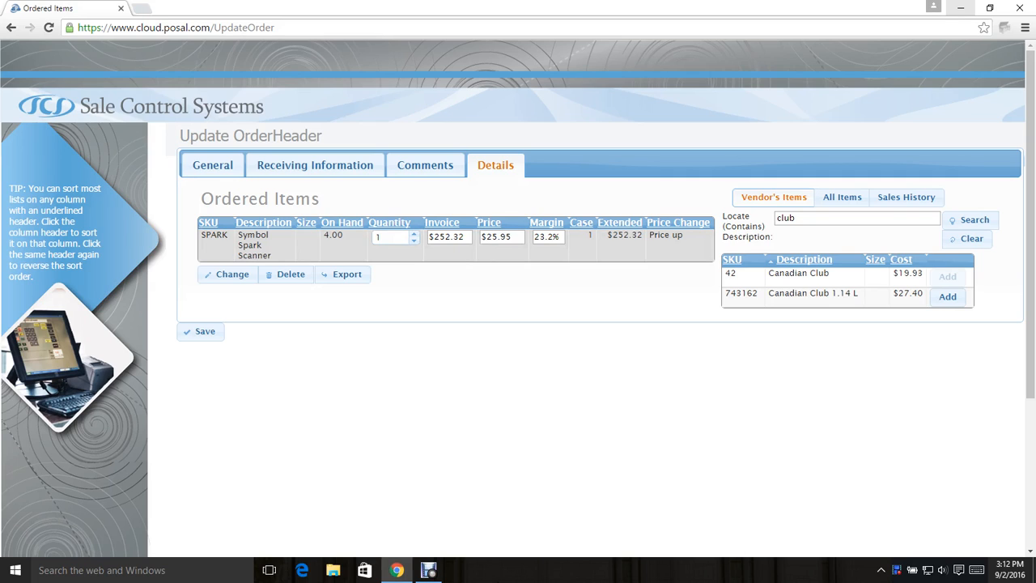
Set the ordered item's quantity to 3.
left_click(414, 234)
left_click(413, 234)
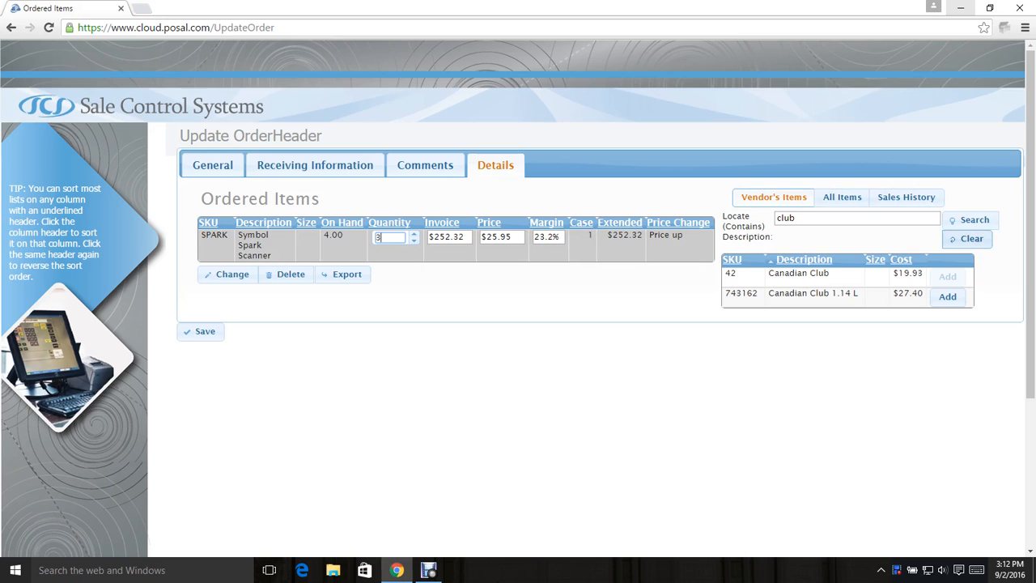
Clear the item search to review all items and Canadian Club's sales history, and save the purchase order.
left_click(968, 239)
left_click(830, 198)
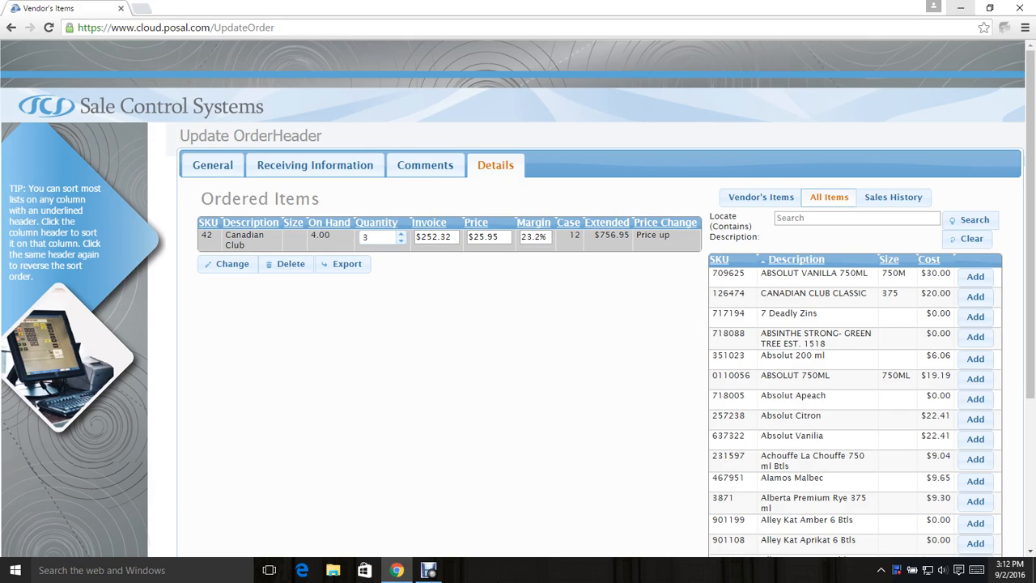
left_click(905, 197)
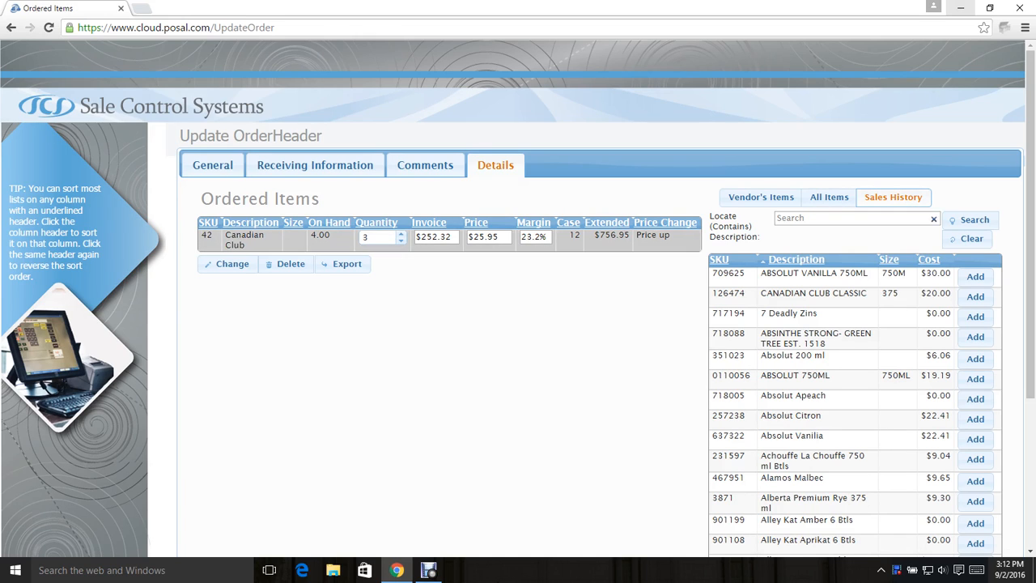
left_click(905, 196)
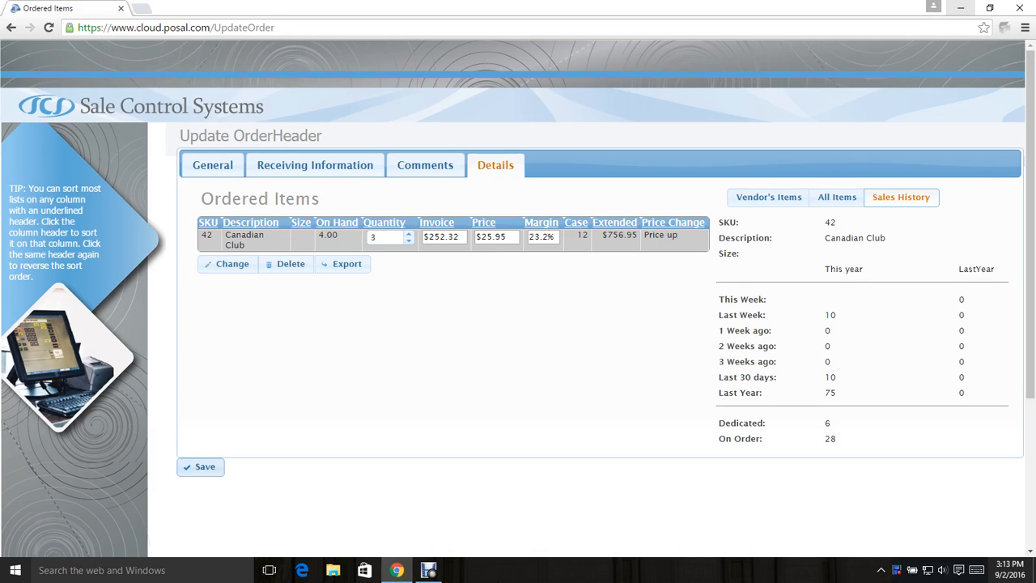
left_click(200, 466)
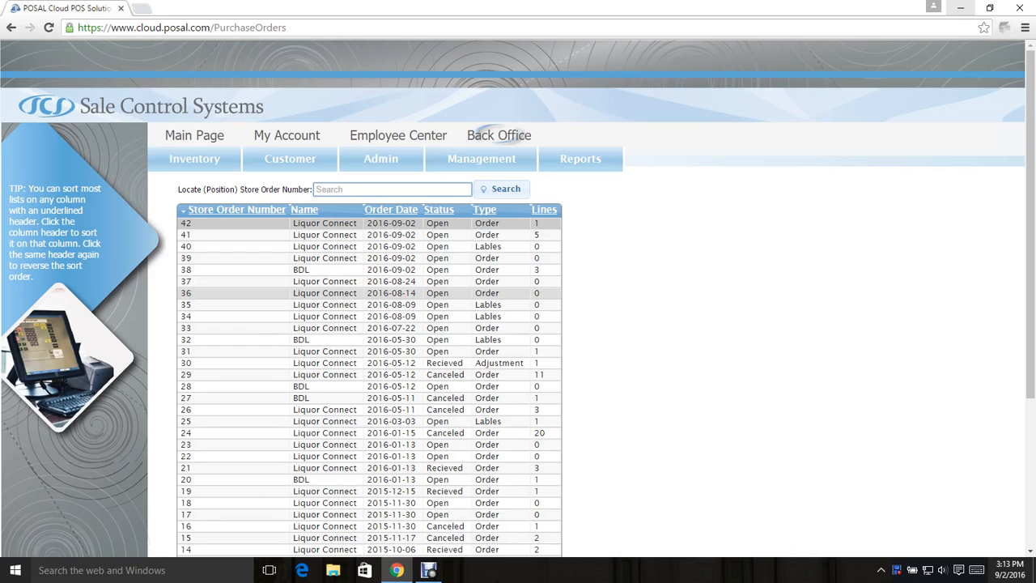
Start a new purchase order for Liquor Connect with the order plan "New Auomated Order".
scroll(364, 340, "down", 3)
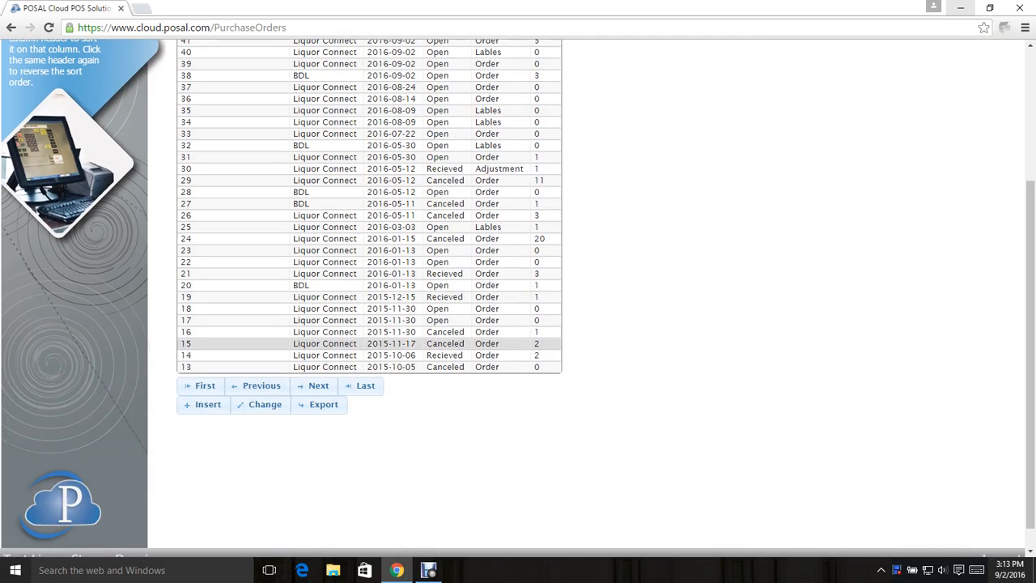
left_click(204, 404)
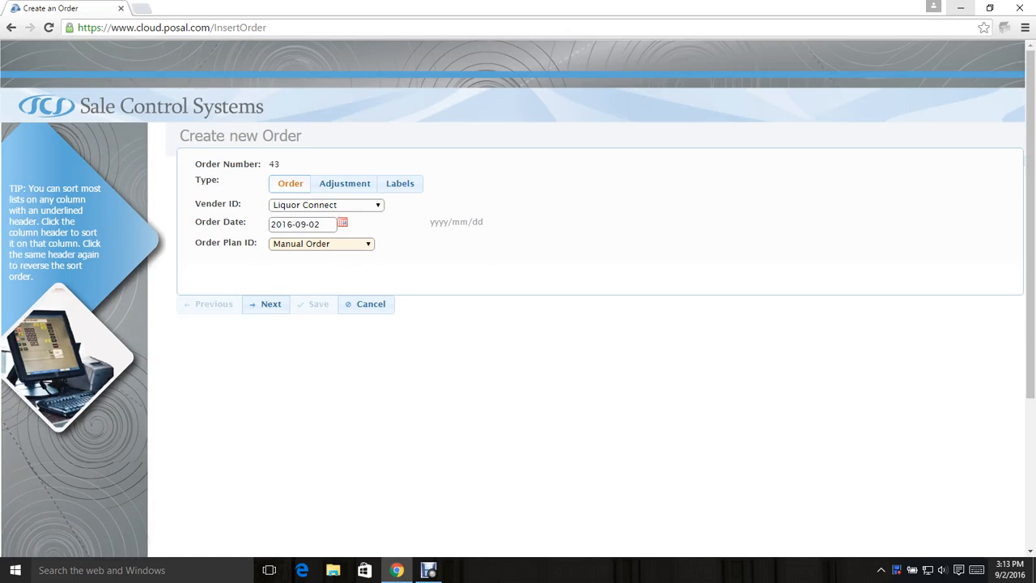
left_click(322, 244)
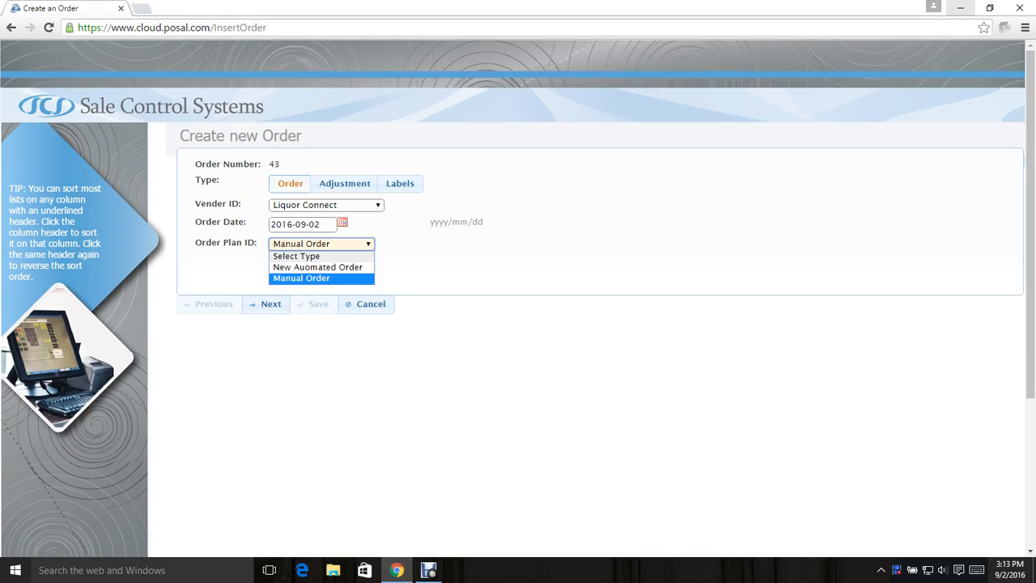
left_click(317, 267)
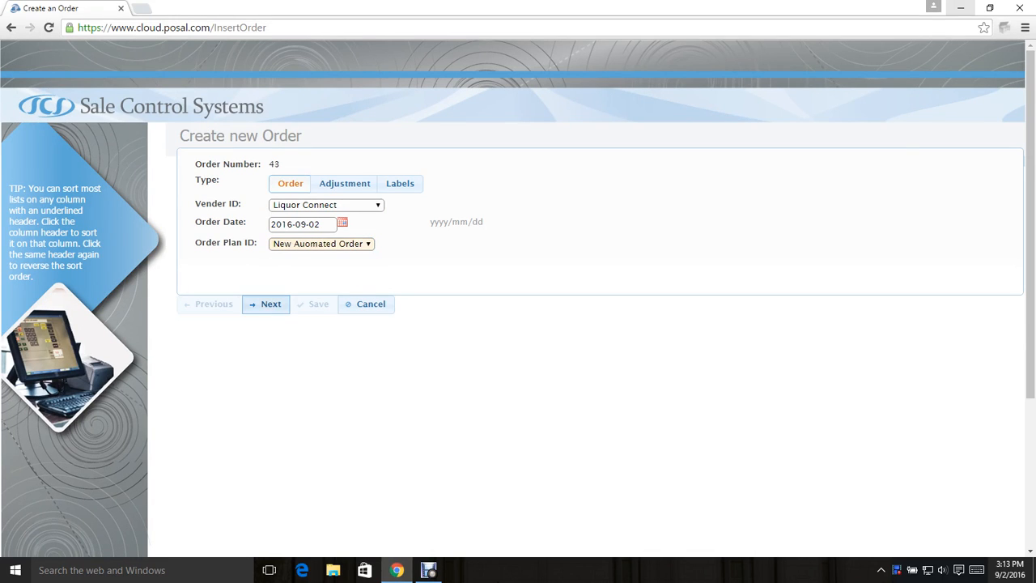
left_click(267, 303)
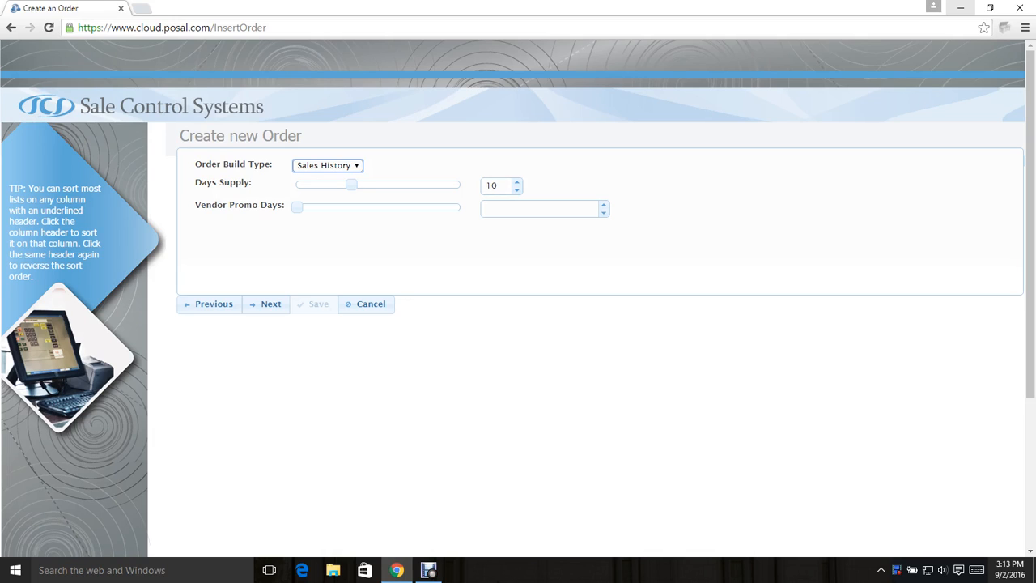
Build the automated order from Sales History with 11 days supply and 56 vendor promo days.
left_click(328, 166)
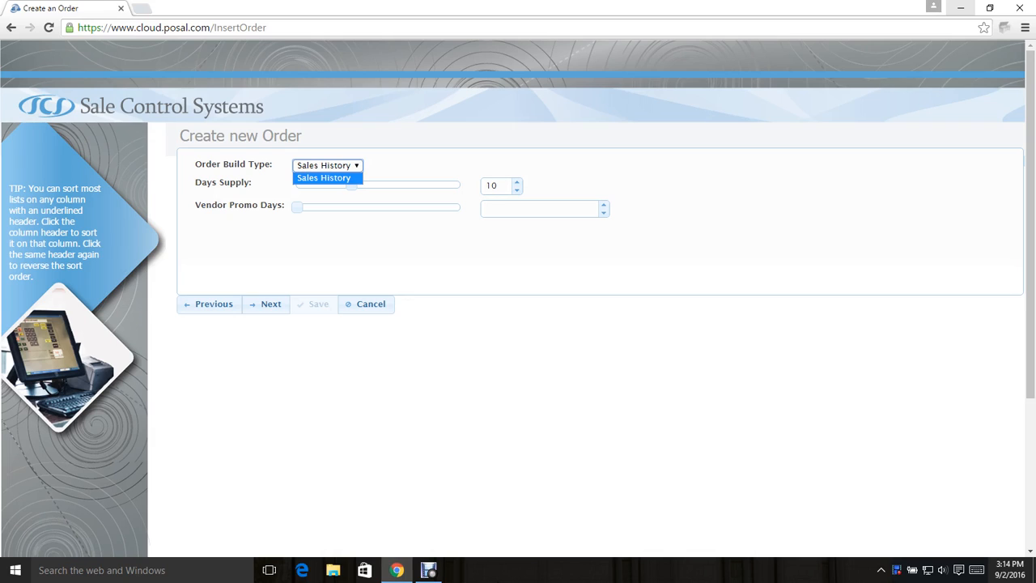
left_click(325, 178)
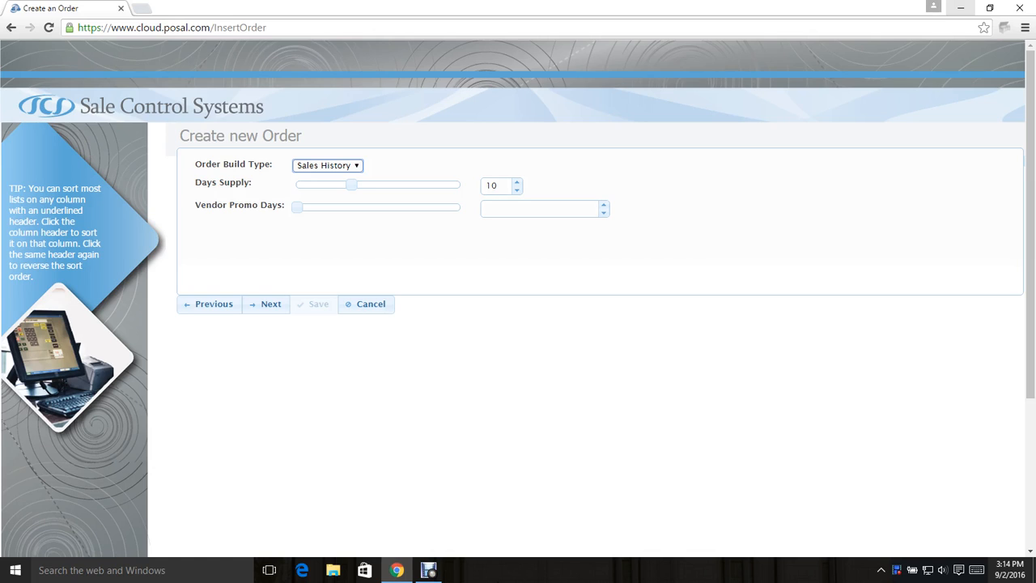
mouse_move(351, 184)
left_mouse_down()
mouse_move(368, 185)
mouse_move(351, 184)
left_mouse_up()
left_click(516, 182)
left_click_drag(499, 186, 485, 186)
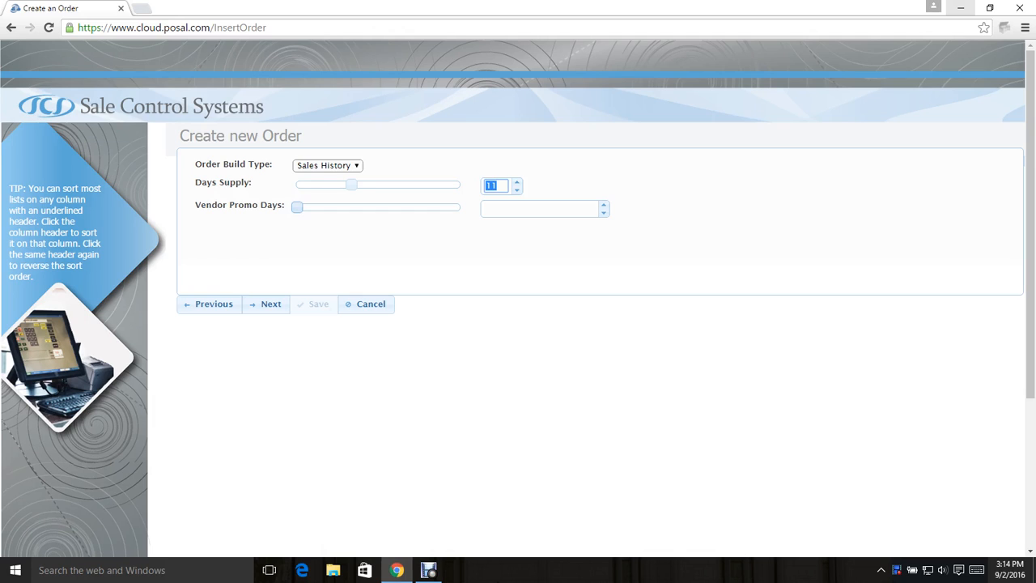
left_click_drag(297, 207, 372, 207)
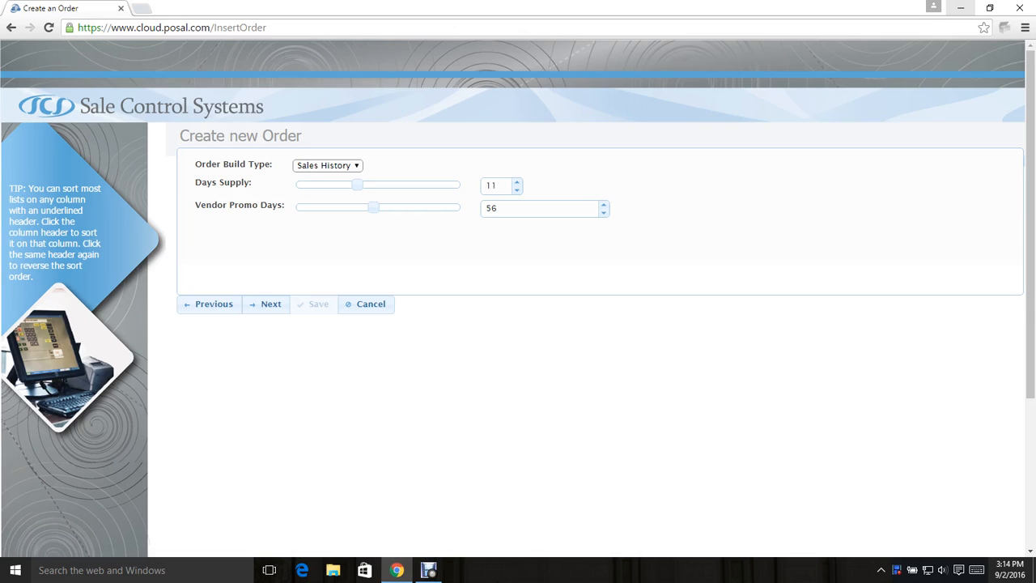
left_click(265, 303)
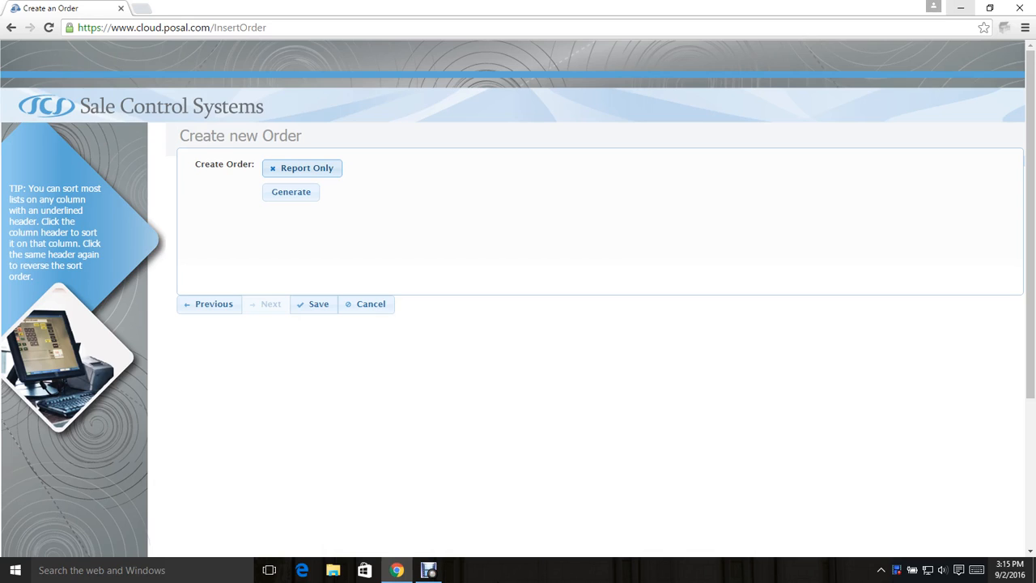
Switch the output from Report Only to New Order, generate it, view the Inventory Reorder Report, and save the order.
left_click(301, 168)
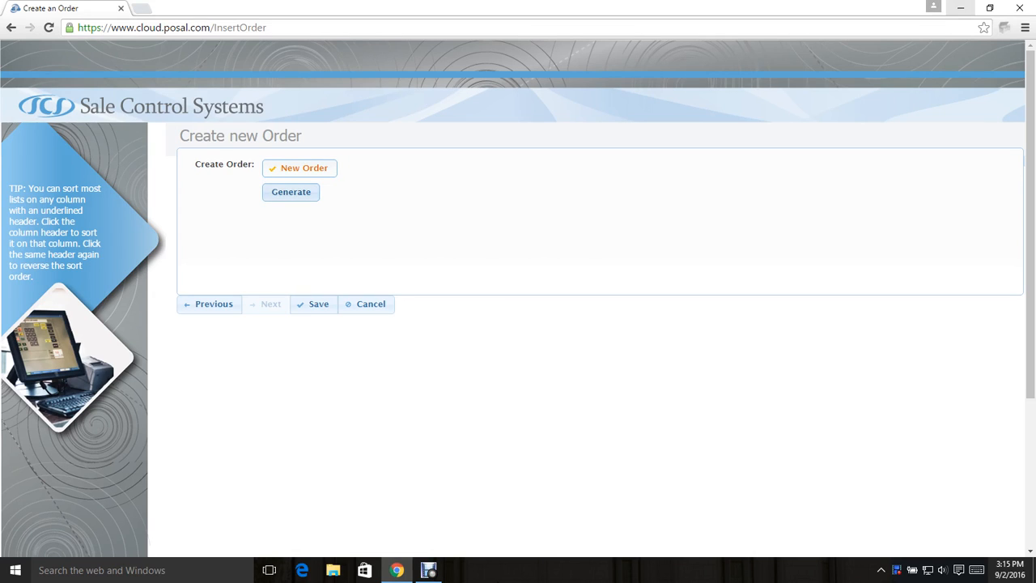
left_click(291, 192)
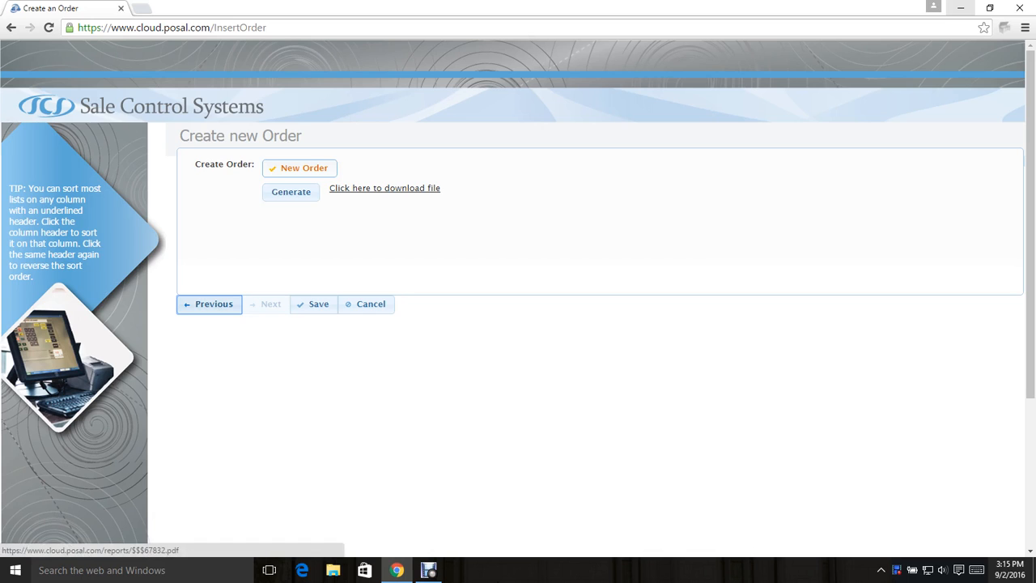
left_click(384, 188)
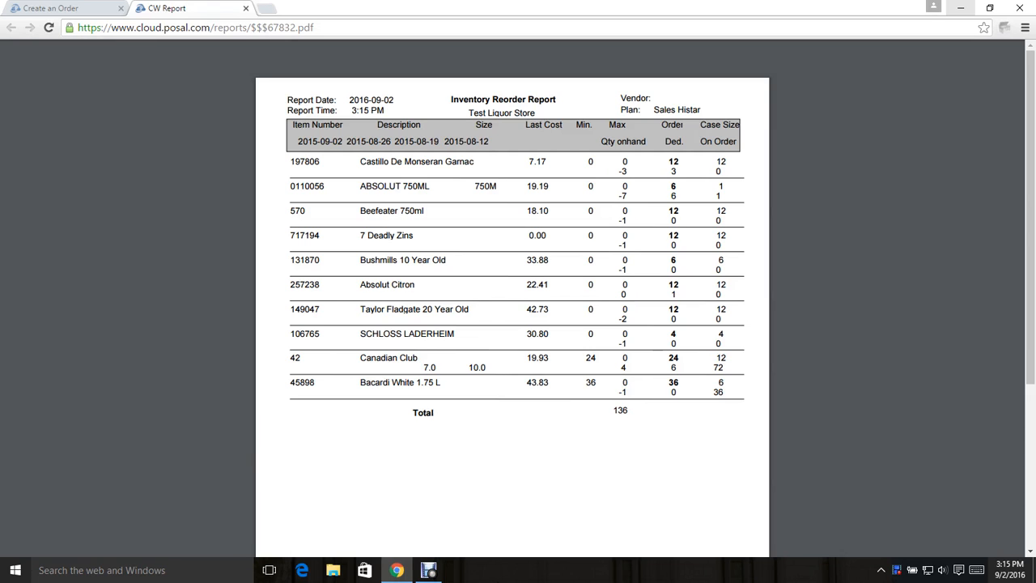
left_click(246, 8)
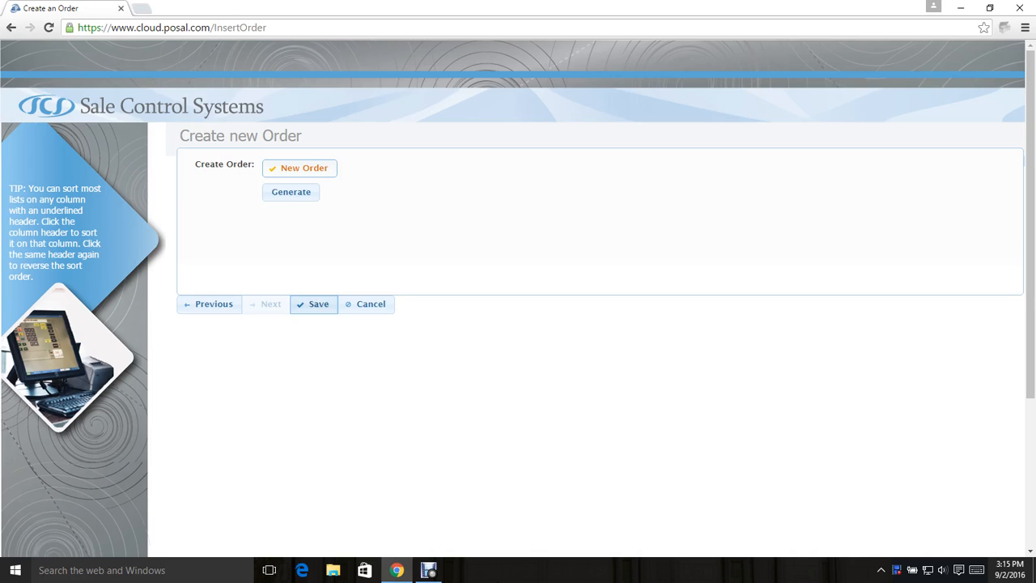
left_click(314, 304)
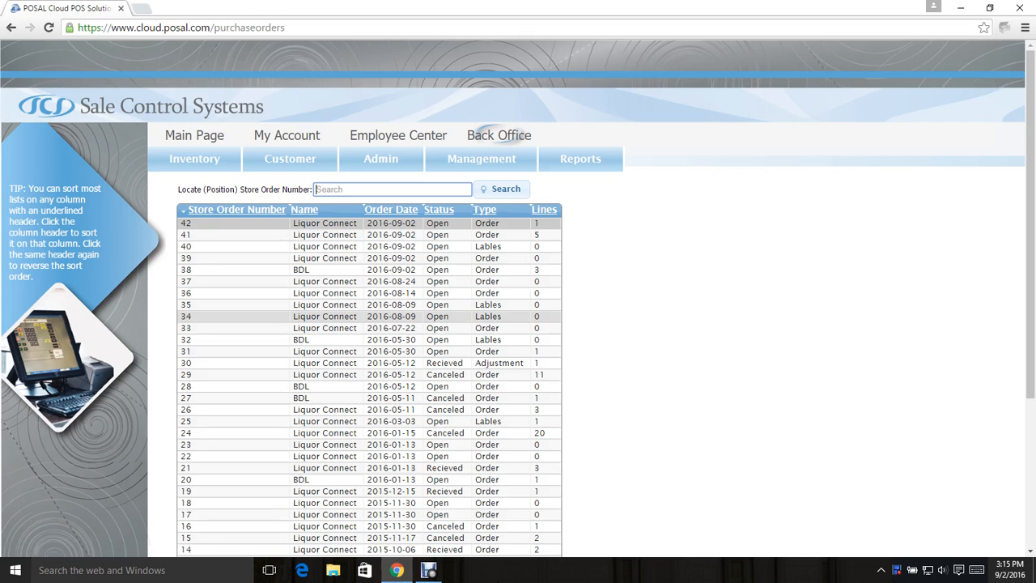
Refresh the purchase order list from its first record and open the newest Liquor Connect order's item details for editing.
scroll(369, 456, "down", 3)
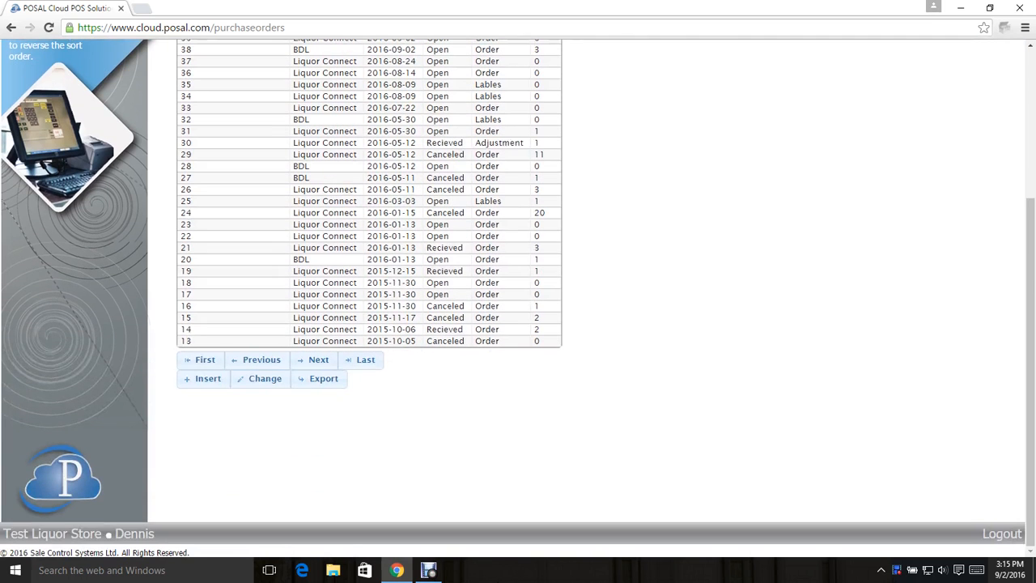
left_click(203, 359)
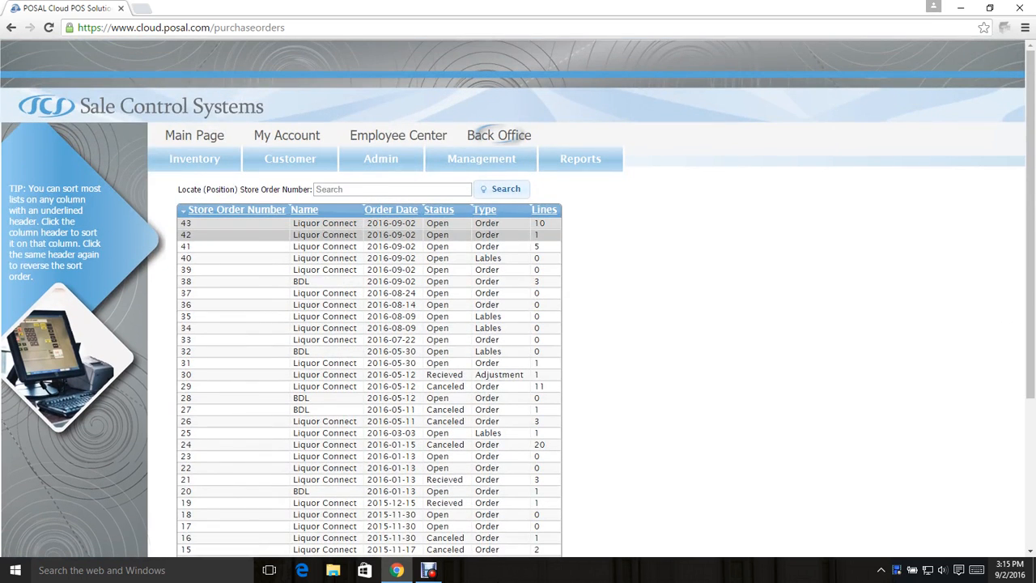
left_click(369, 224)
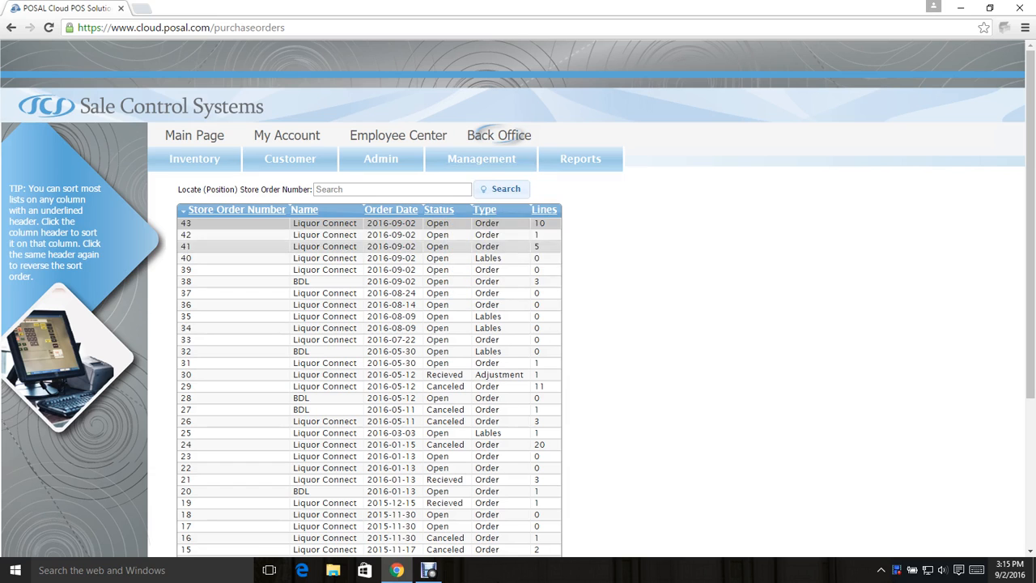
scroll(369, 324, "down", 3)
left_click(260, 378)
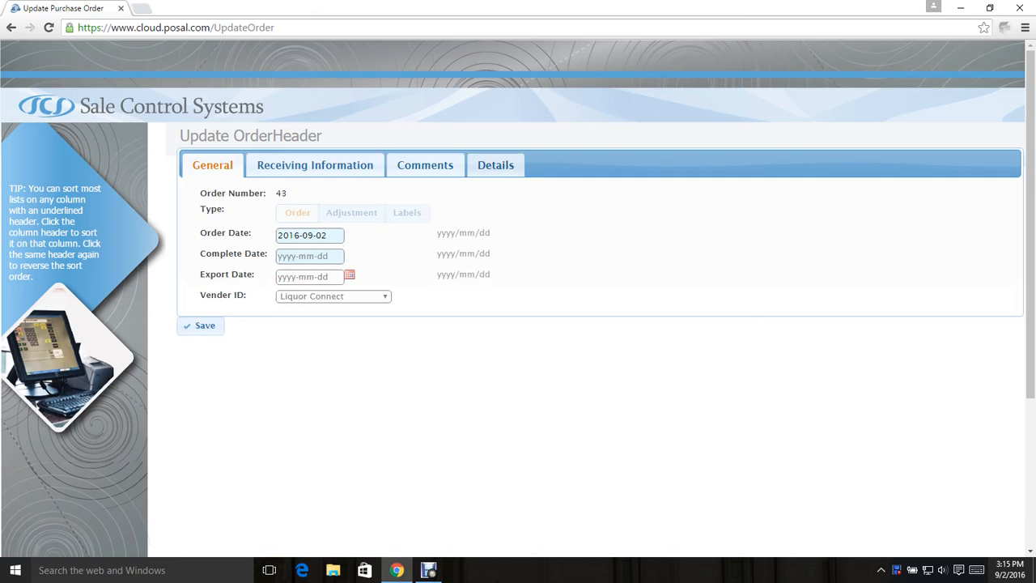
left_click(495, 165)
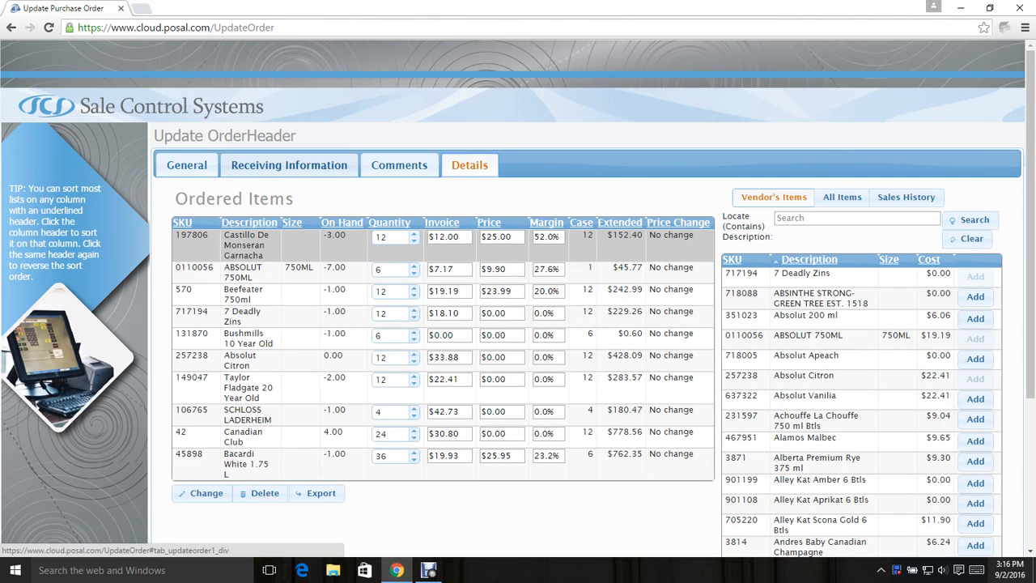
In the receiving information, turn on emailing the purchase order and turn it off again.
left_click(289, 165)
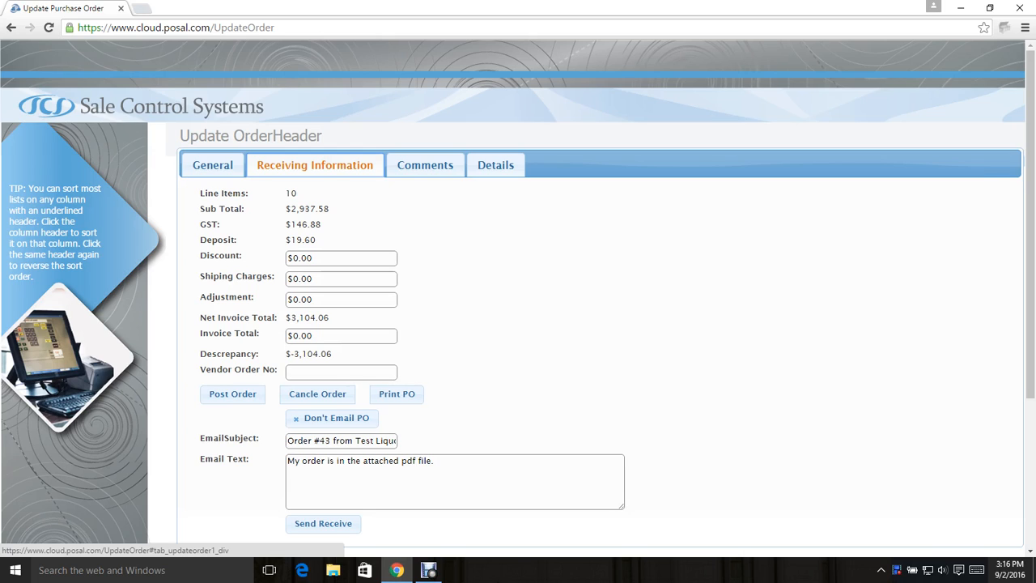
left_click(328, 417)
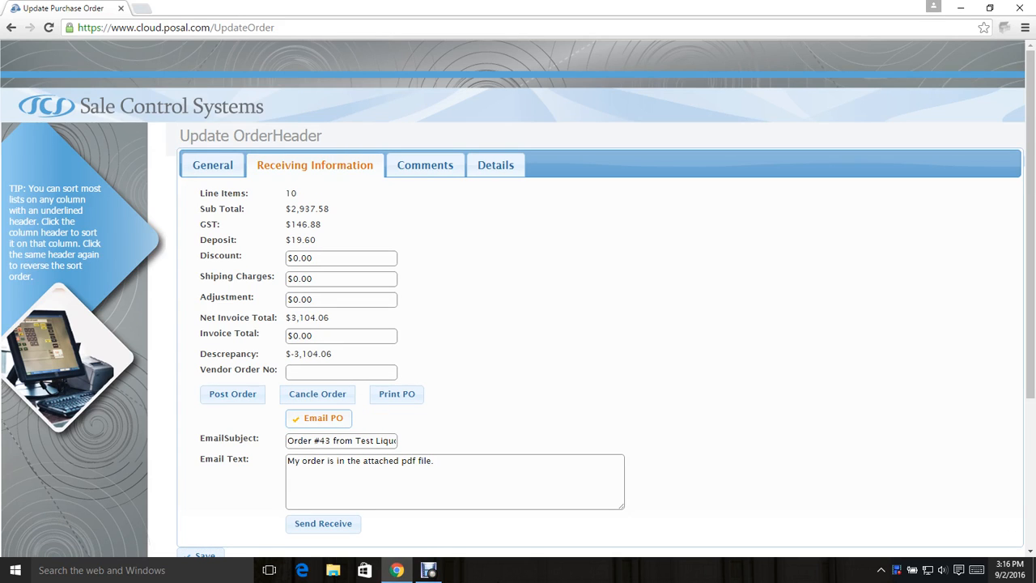
left_click(323, 419)
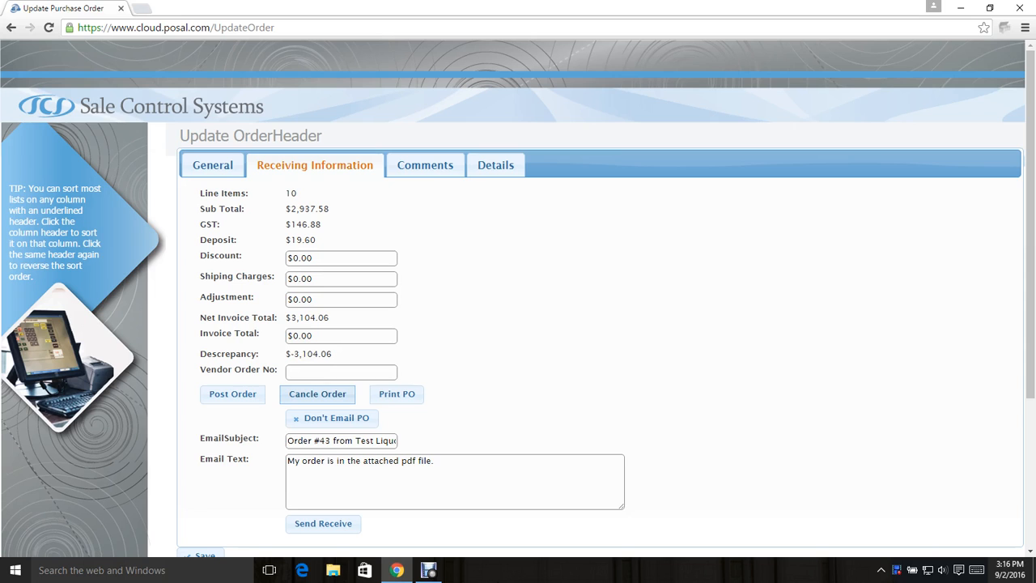
In the order details, set the margin of Castillo De Monseran Garnacha to 50%.
left_click(495, 164)
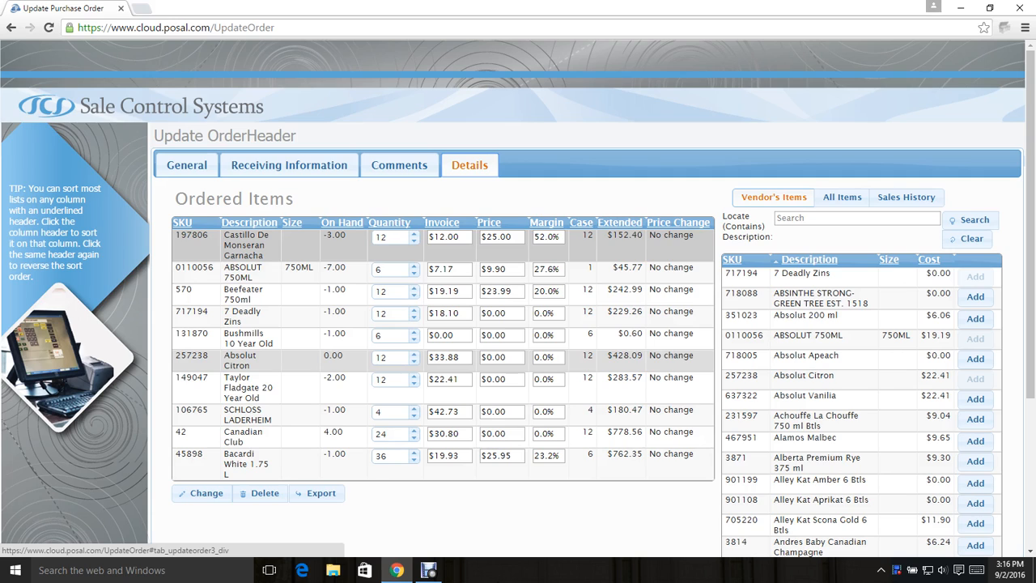
left_click_drag(560, 237, 533, 238)
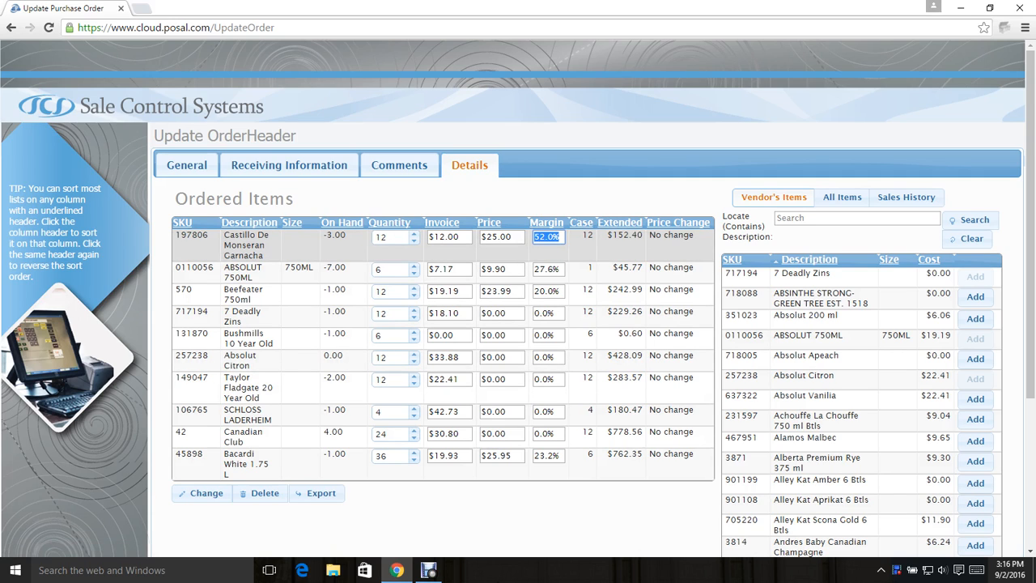
type("50")
key("Tab")
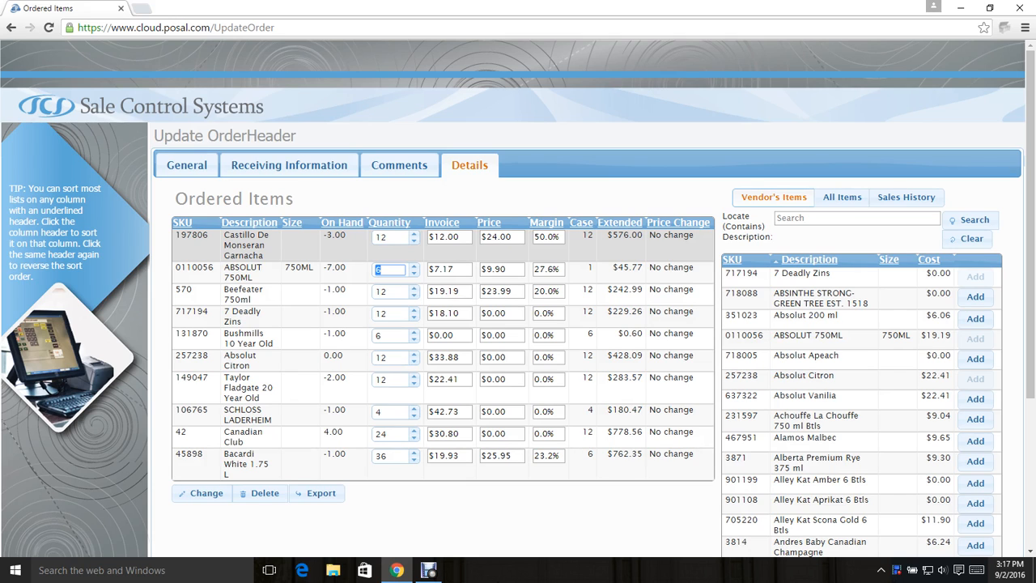
In the receiving information, set the order's invoice total to $3,100.00.
left_click(289, 165)
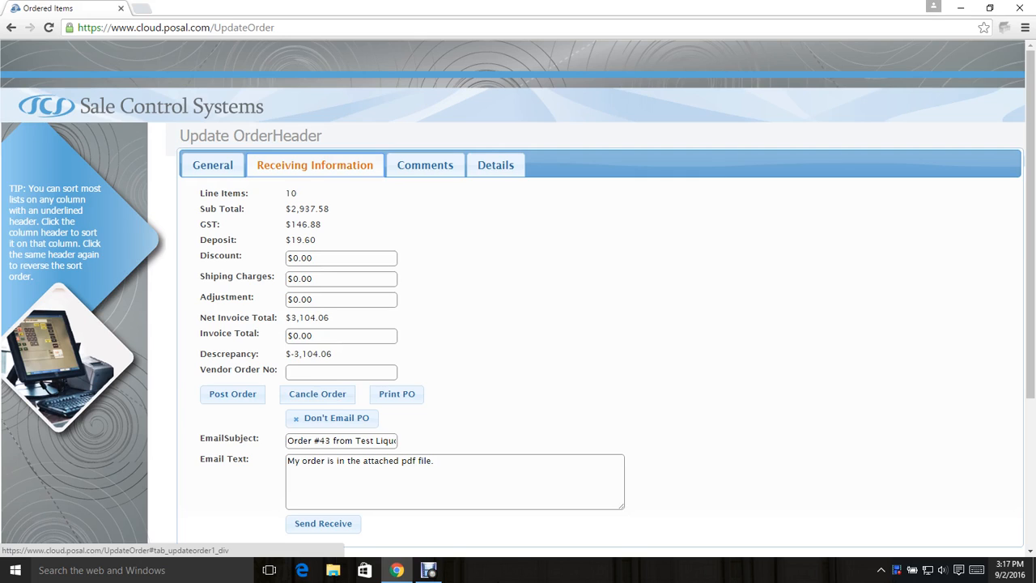
left_click_drag(320, 336, 286, 336)
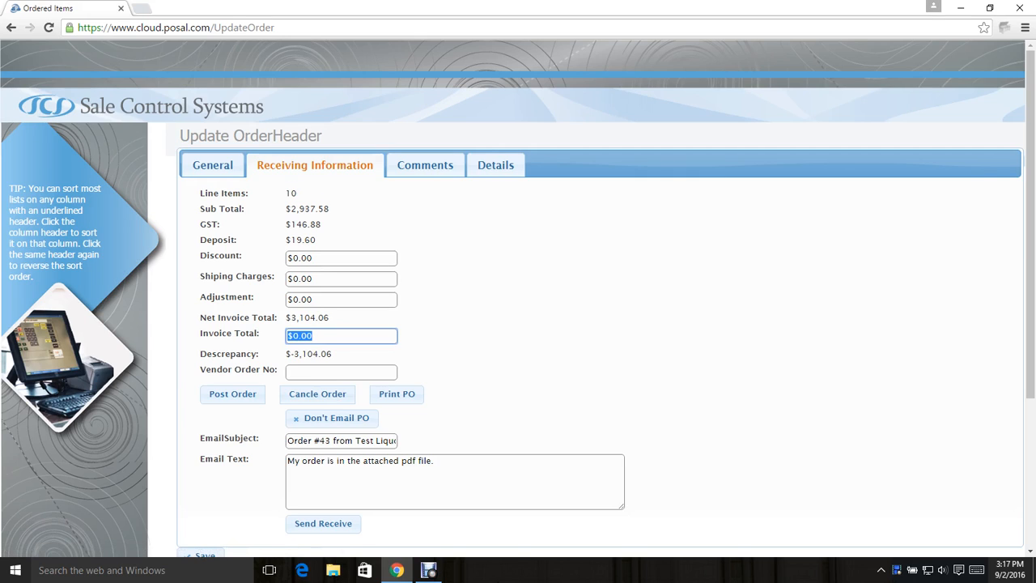
type("3,100")
key("Tab")
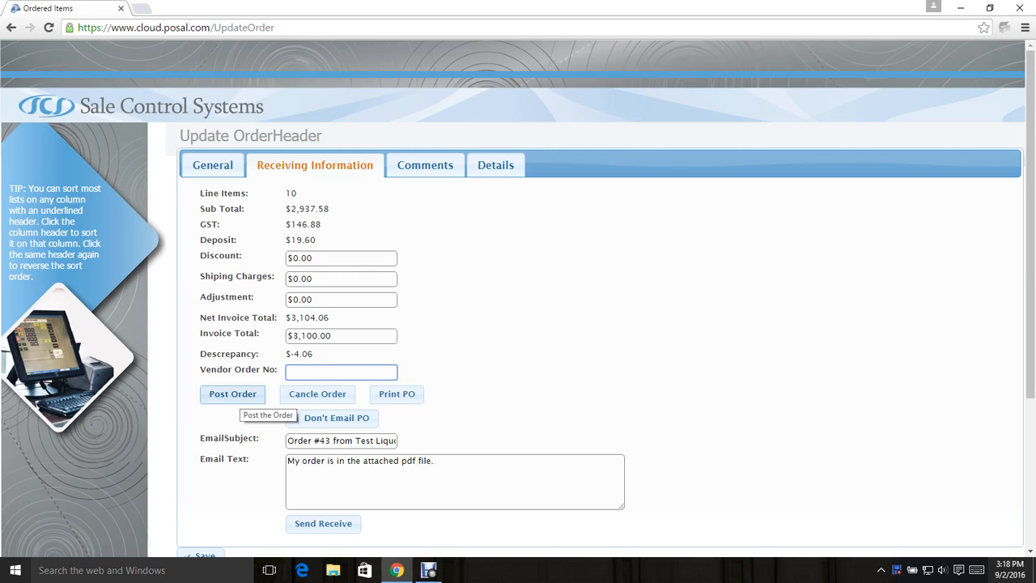
Post the order, marking that all reports have finished printing and leaving Update Registers at No, and save.
left_click(234, 395)
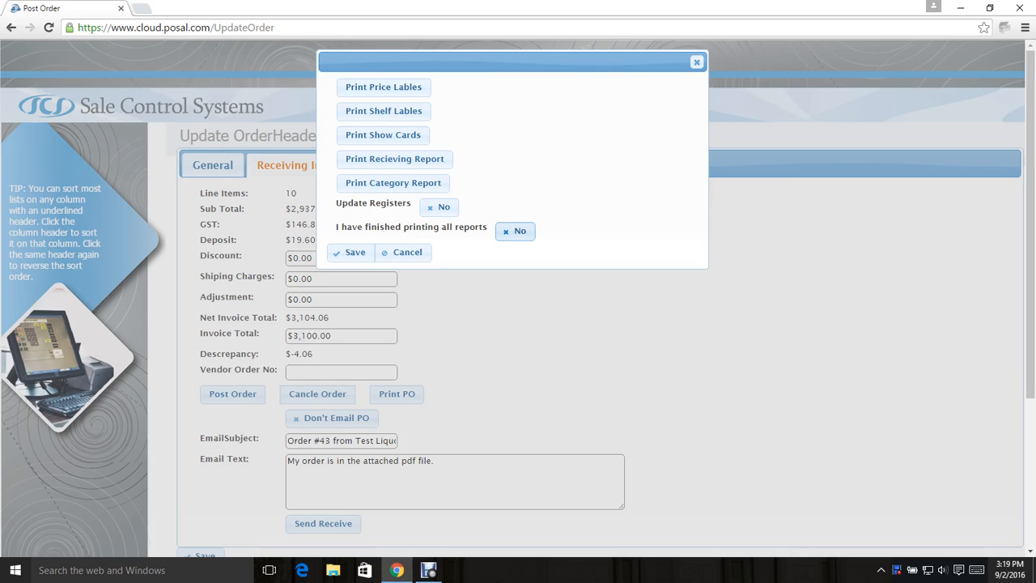
left_click(515, 230)
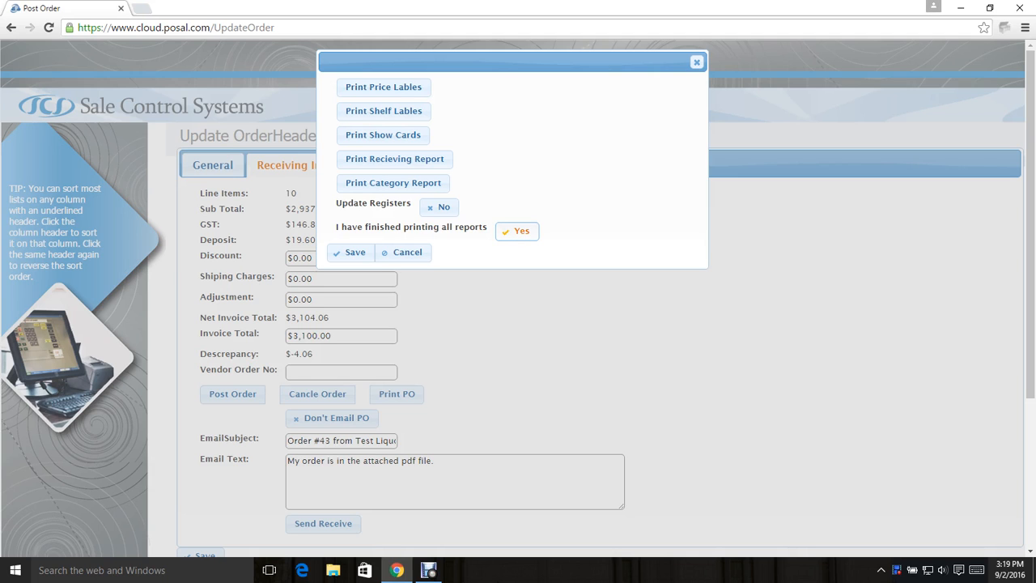
left_click(349, 252)
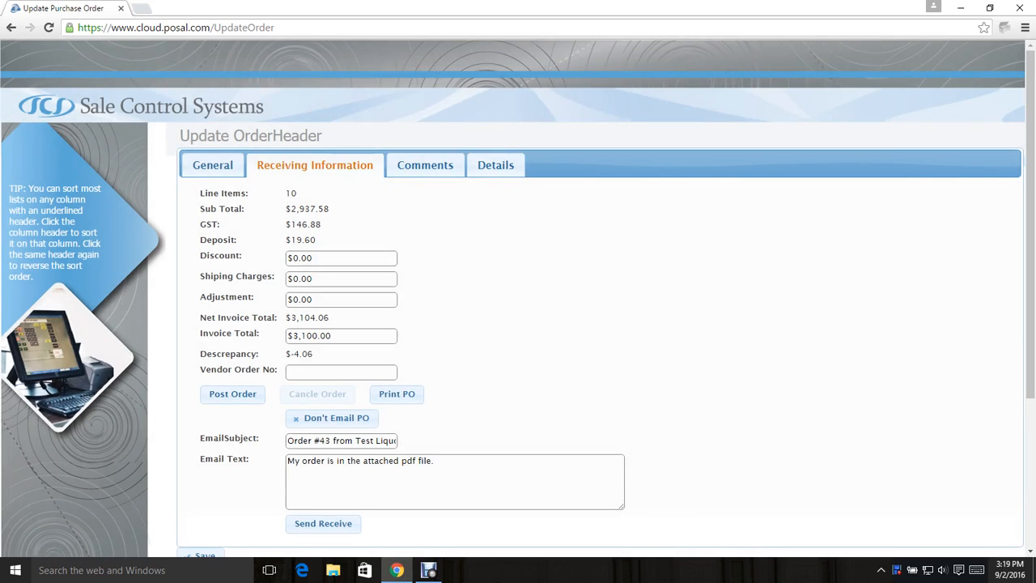